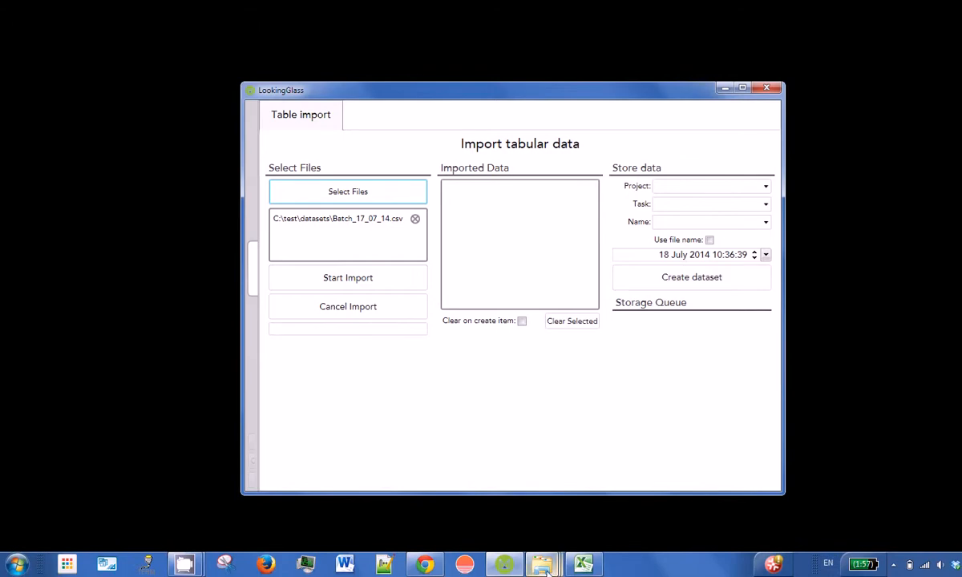
Step: Switch to Excel, open the recent file Batch_17_07_14.csv to examine its columns and rows, then close the workbook
left_click(584, 565)
left_click(532, 30)
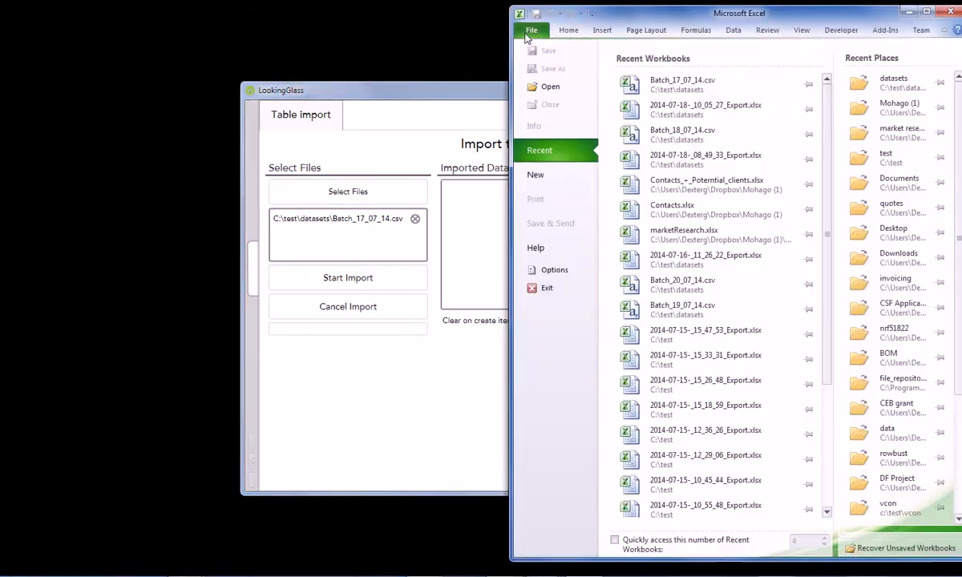
left_click(657, 143)
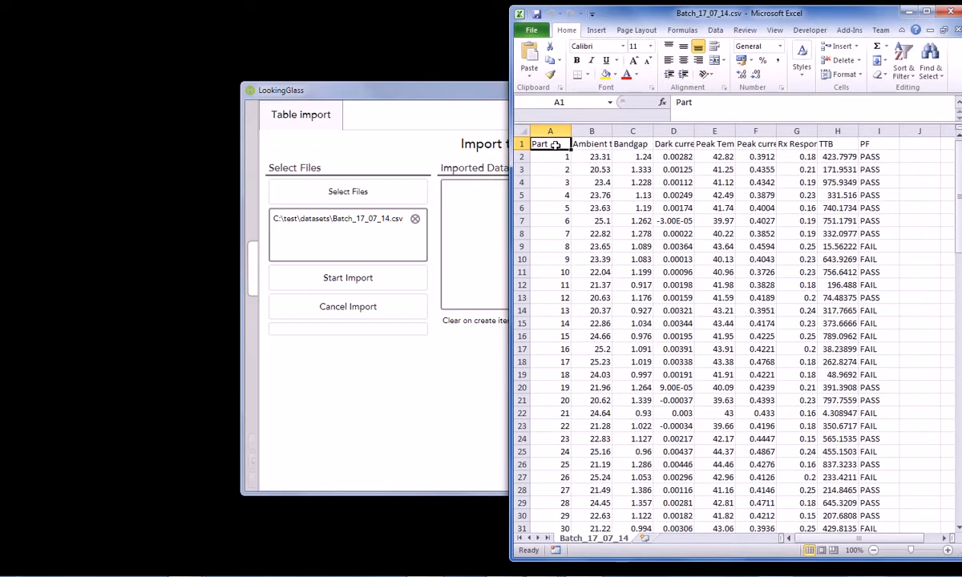
left_click_drag(959, 158, 959, 156)
left_click(959, 30)
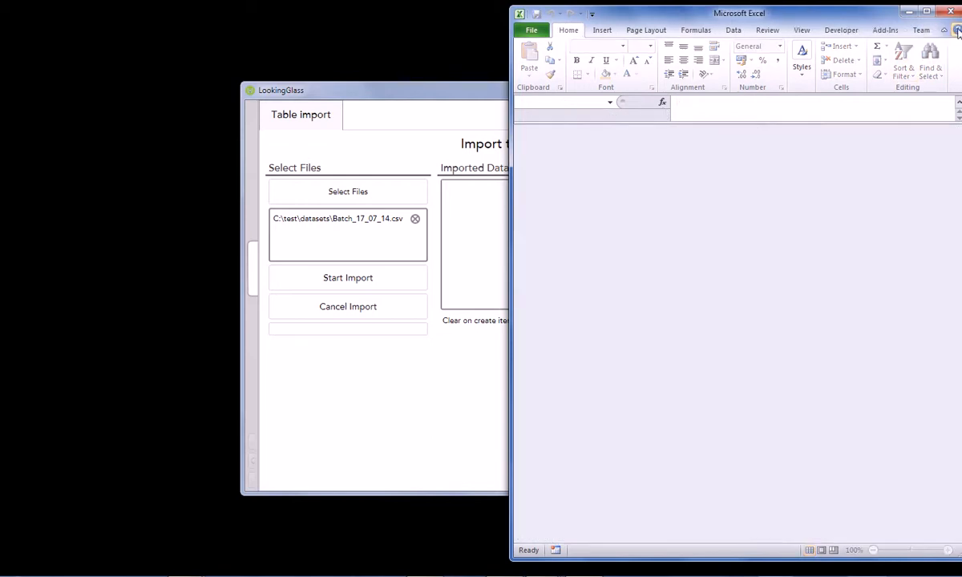
Step: Switch back to LookingGlass and import the listed file Batch_17_07_14.csv
left_click(464, 85)
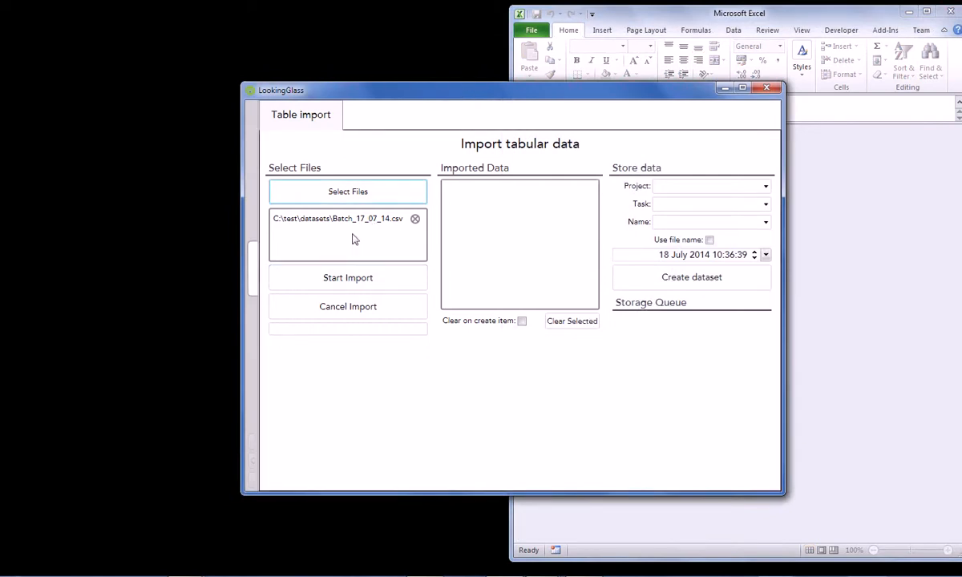
left_click(355, 276)
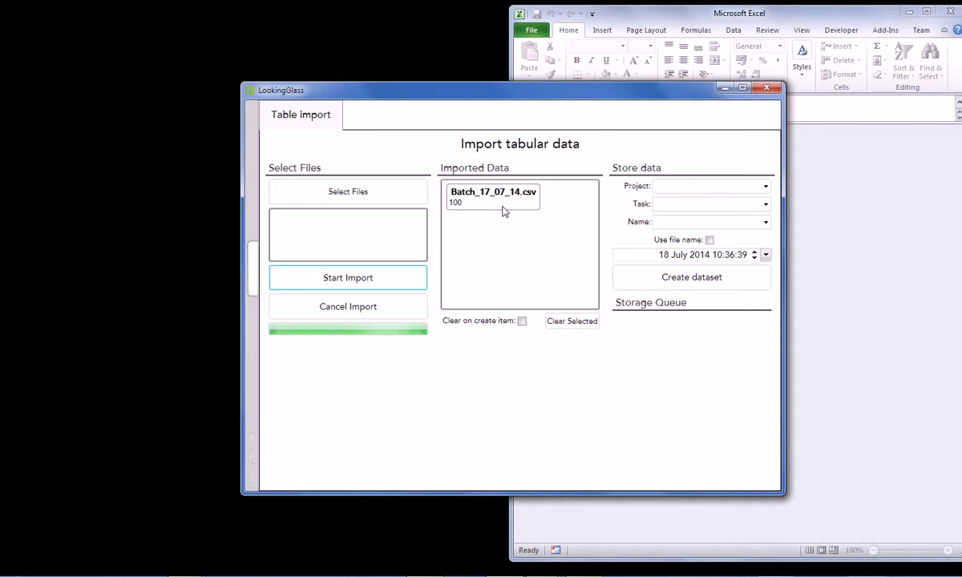
Step: Fill in the storage details with project local, task "import single" and name Batch_17_07_14 copied from the imported item
left_click(689, 188)
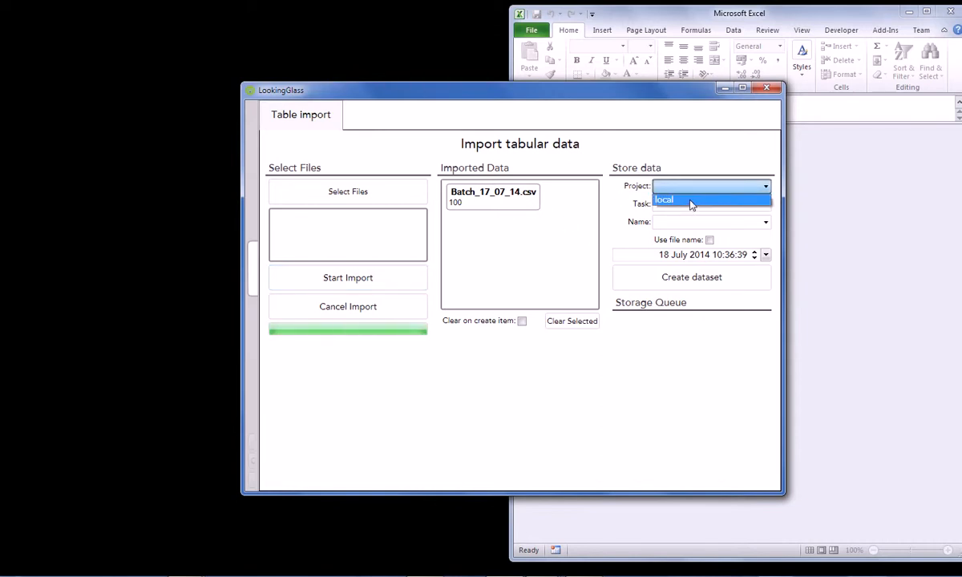
left_click(690, 204)
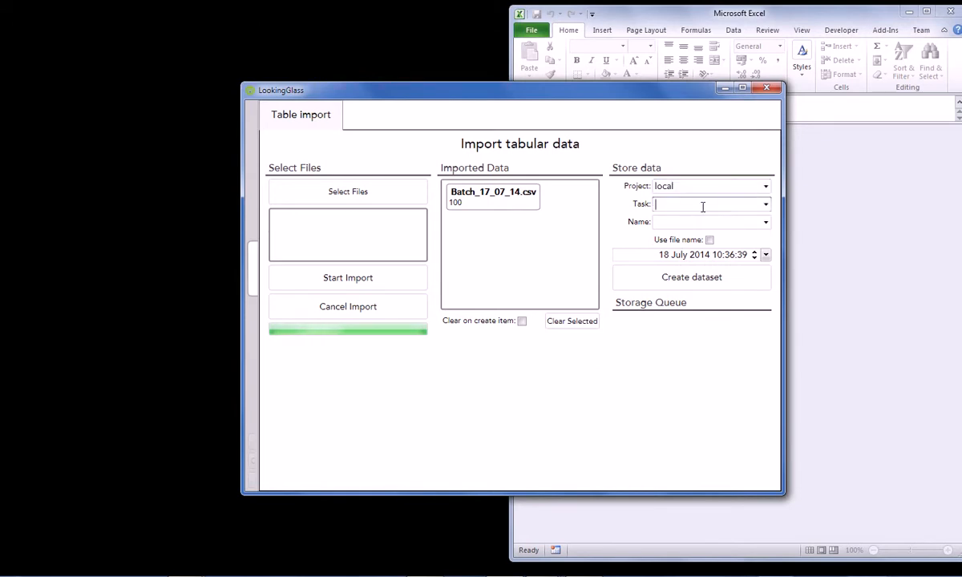
left_click(704, 207)
type("import single")
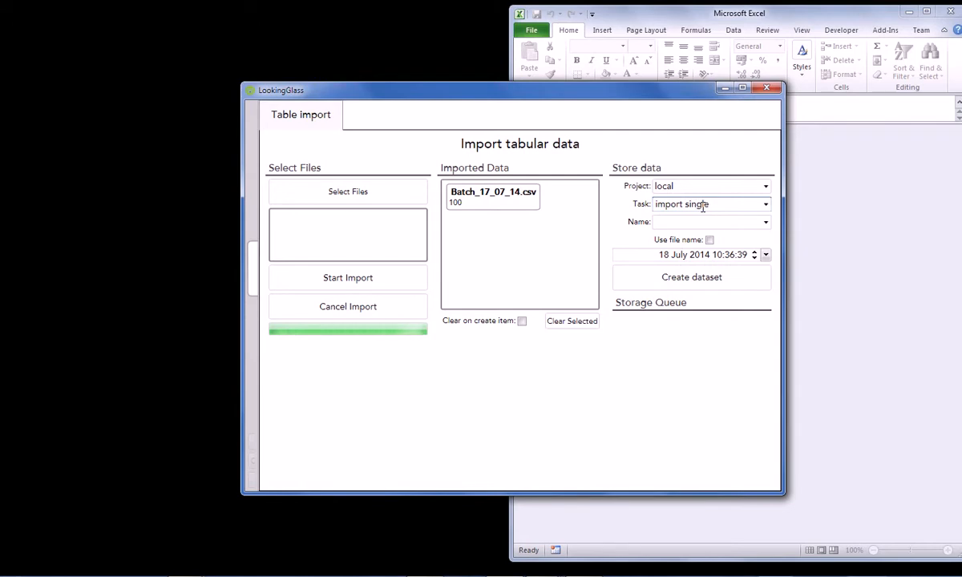
left_click(693, 219)
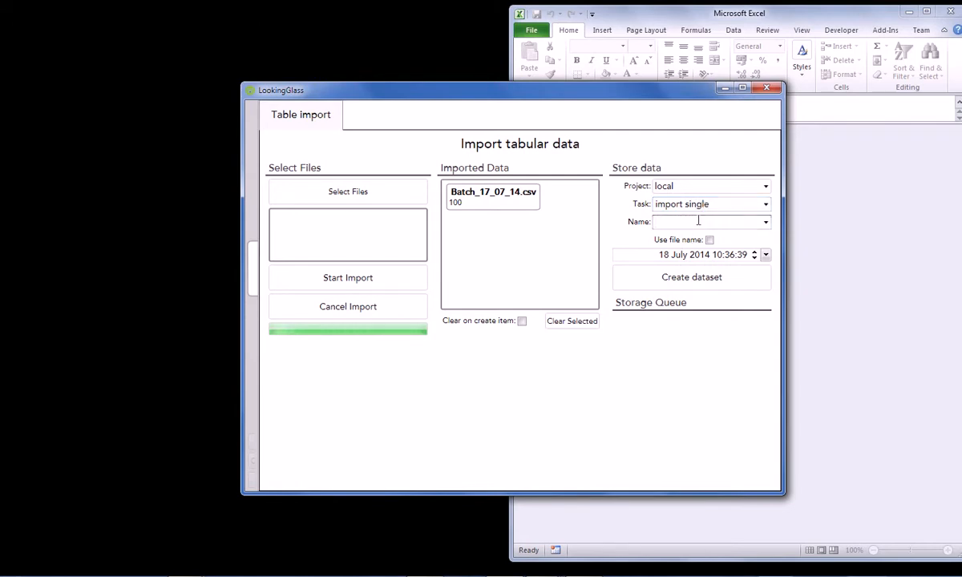
double_click(453, 192)
key("ctrl+c")
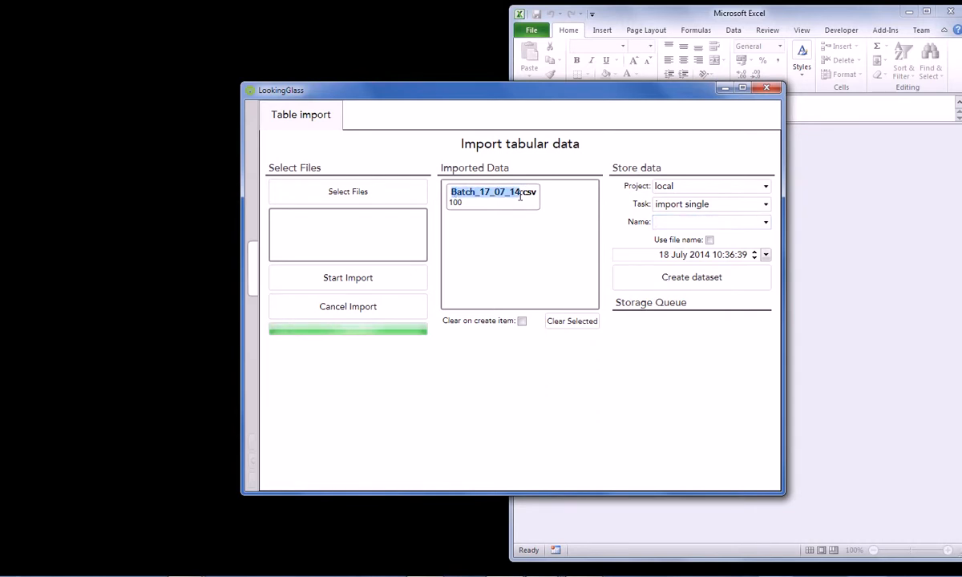
left_click(666, 222)
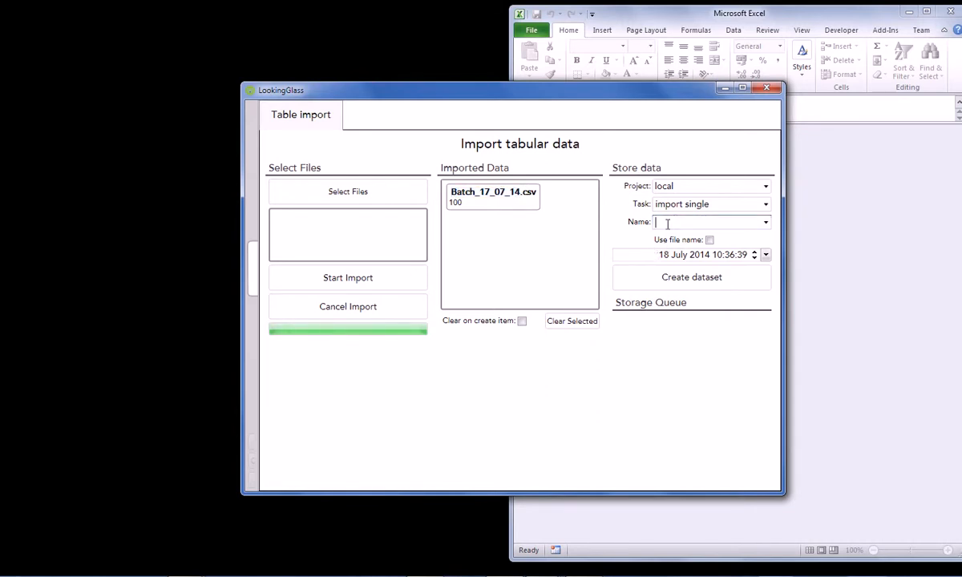
key("ctrl+v")
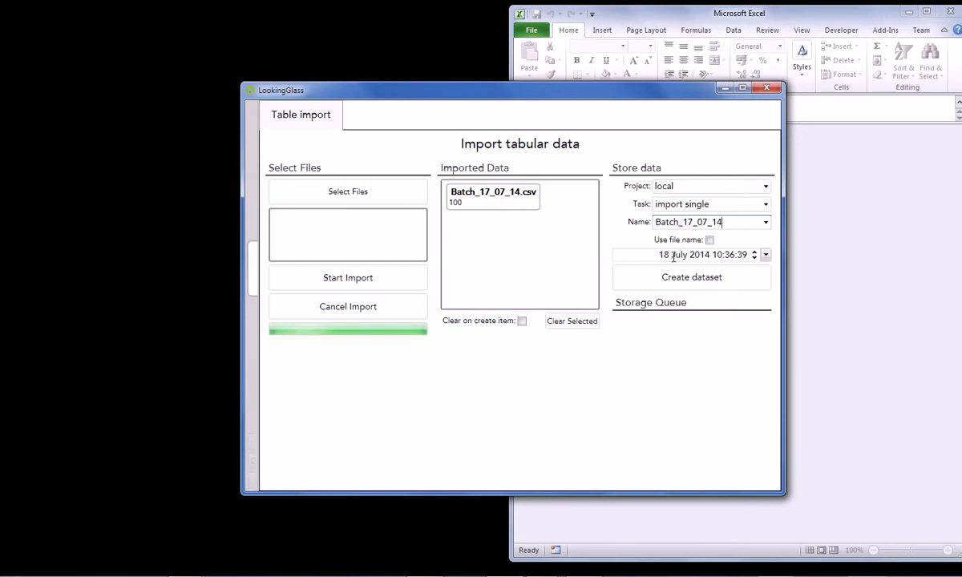
Step: Enable clearing on item creation and create the dataset from the imported Batch_17_07_14.csv item
left_click(522, 322)
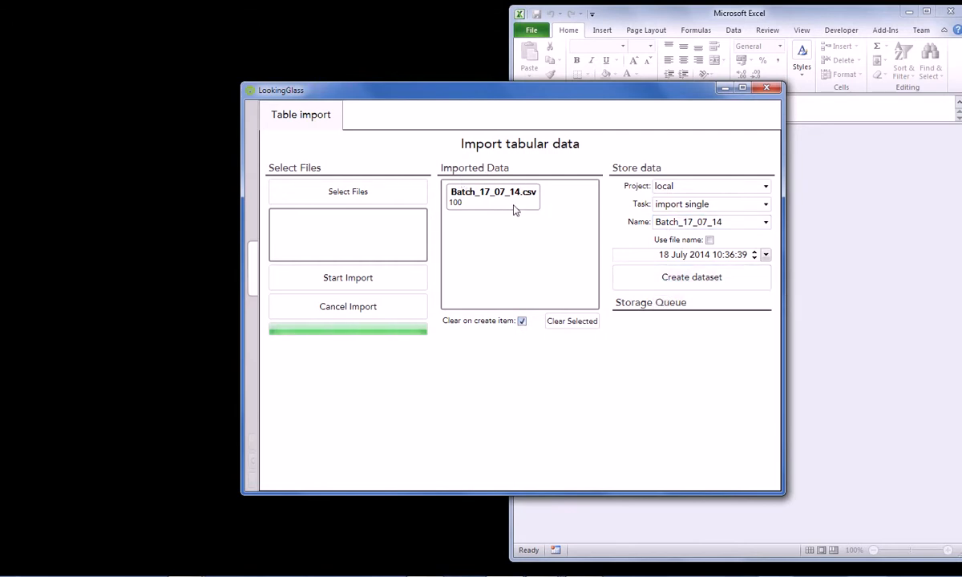
left_click(694, 285)
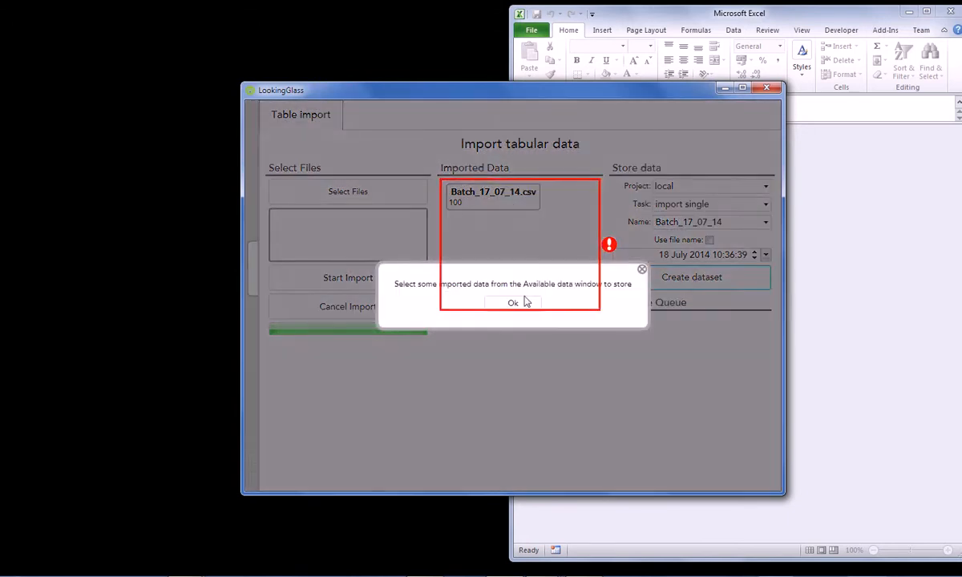
left_click(523, 300)
left_click(491, 210)
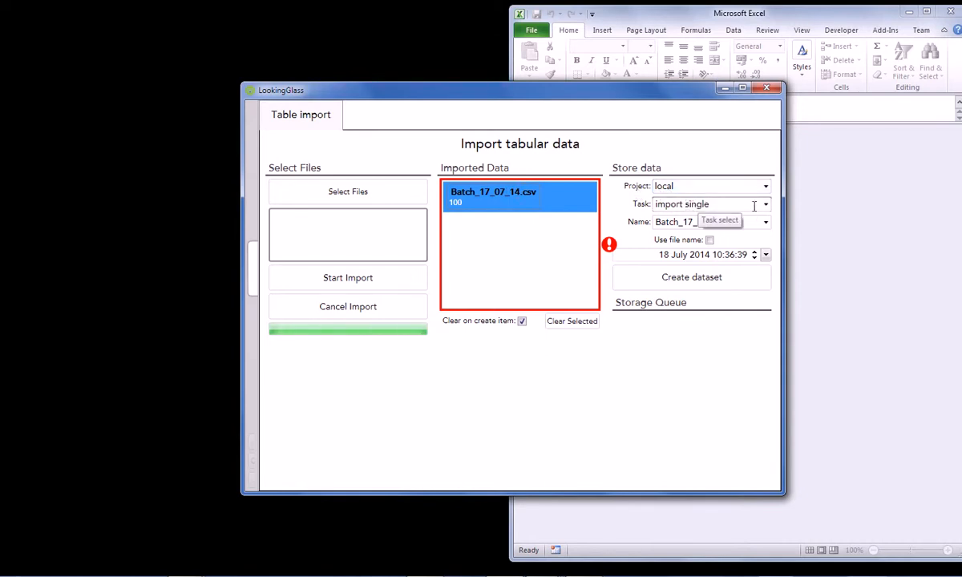
left_click(700, 281)
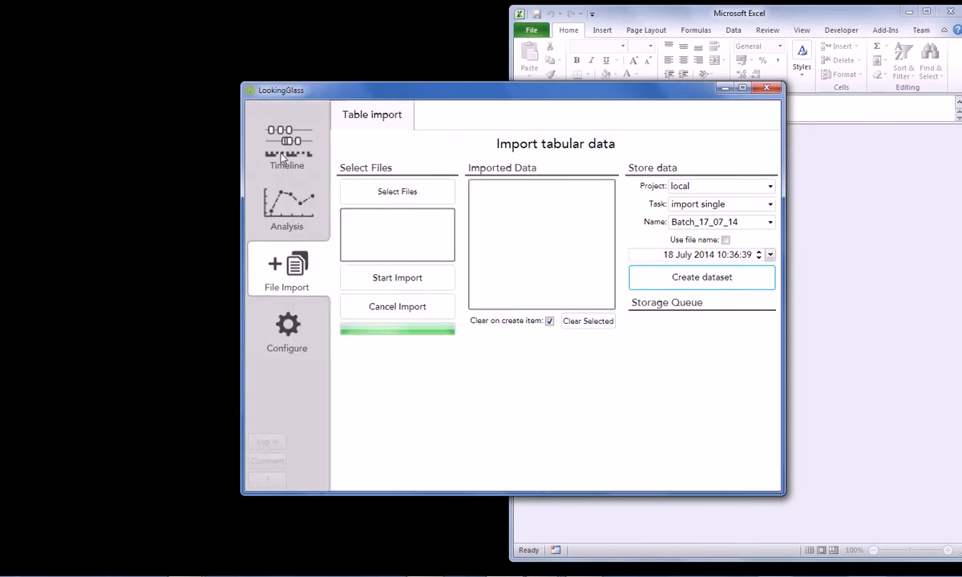
Step: Go to the timeline view and search for datasets without any project or date filter
left_click(264, 144)
left_click(598, 113)
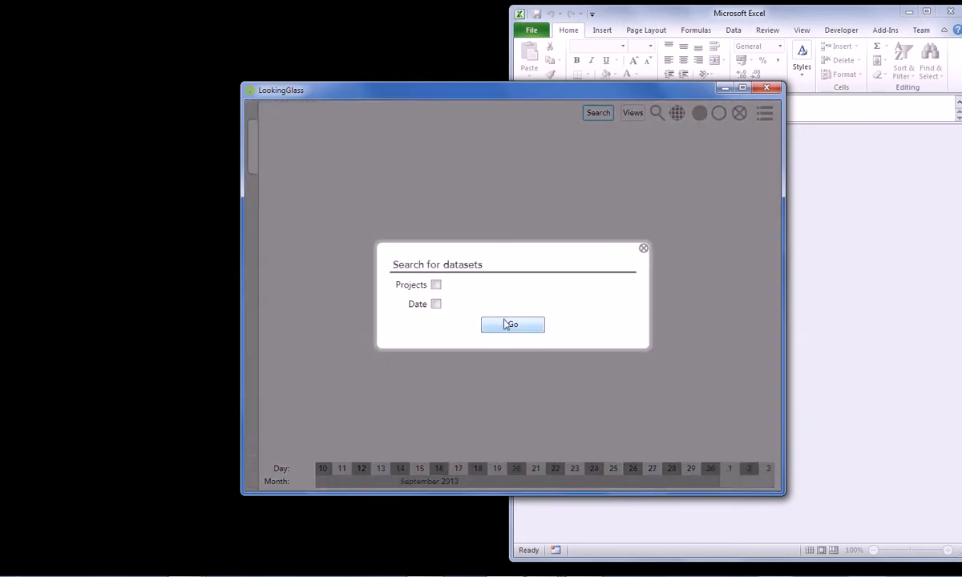
left_click(514, 324)
left_click(481, 320)
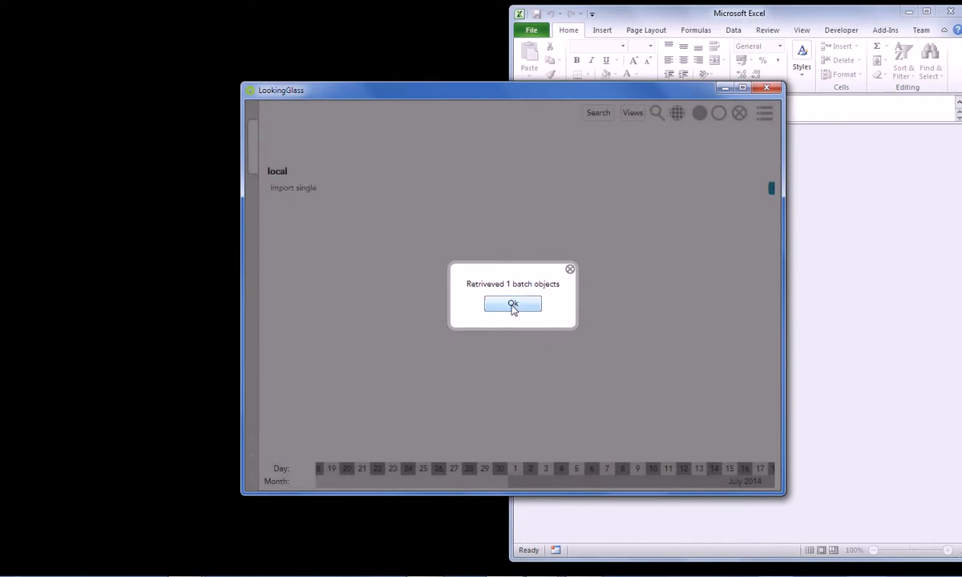
left_click(513, 305)
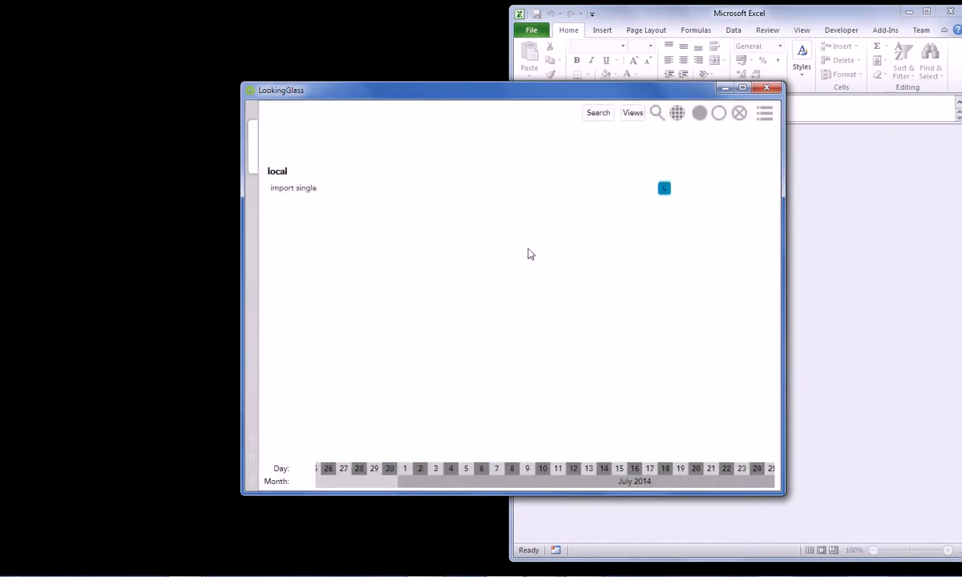
Step: Select the import single dataset on the timeline and check Batch_17_07_14 in the list view, keeping it selected
left_click(577, 189)
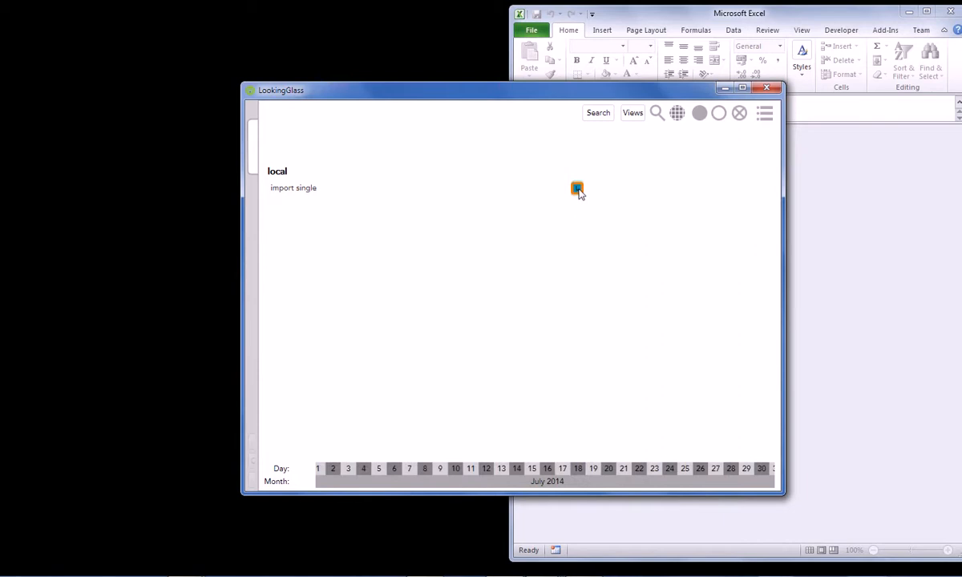
left_click(764, 117)
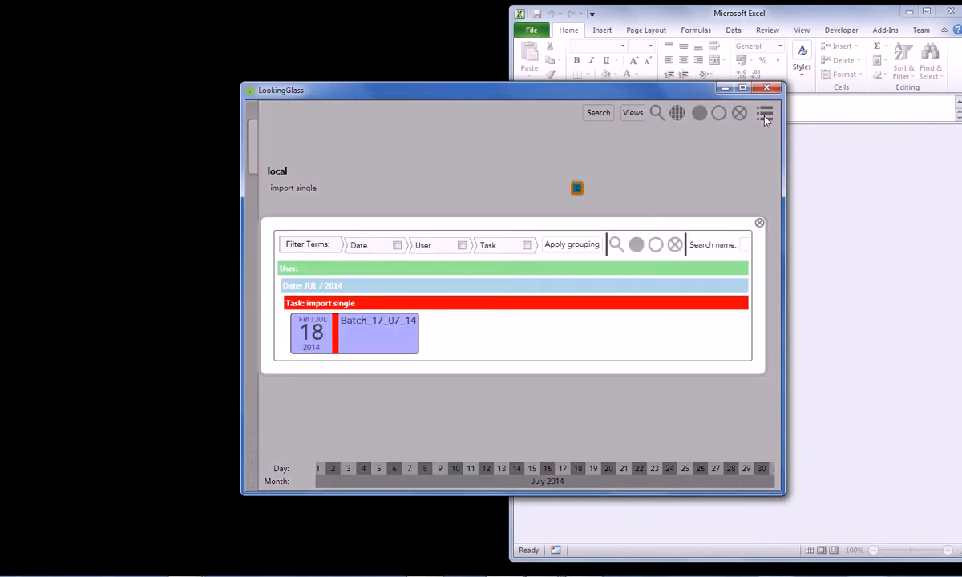
mouse_move(381, 345)
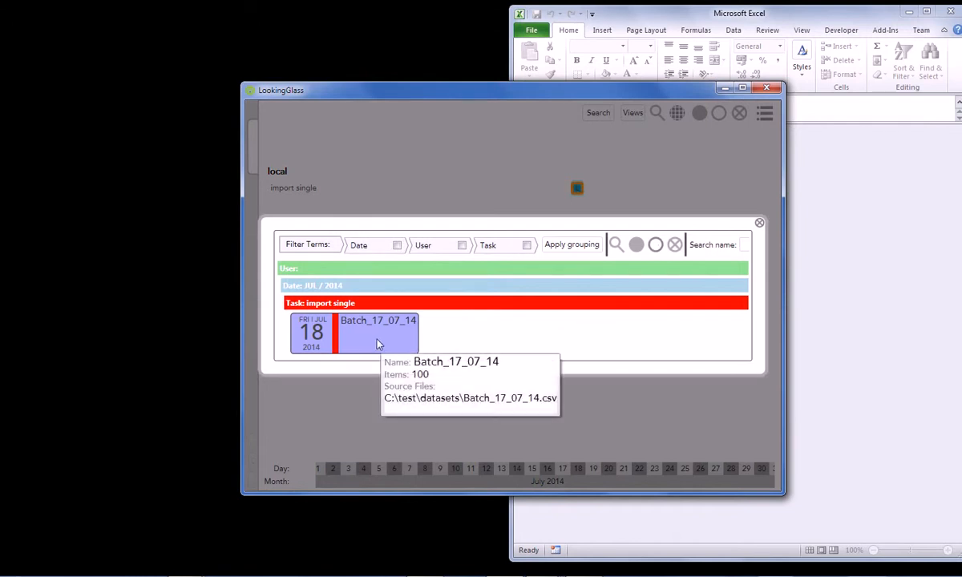
left_click(392, 340)
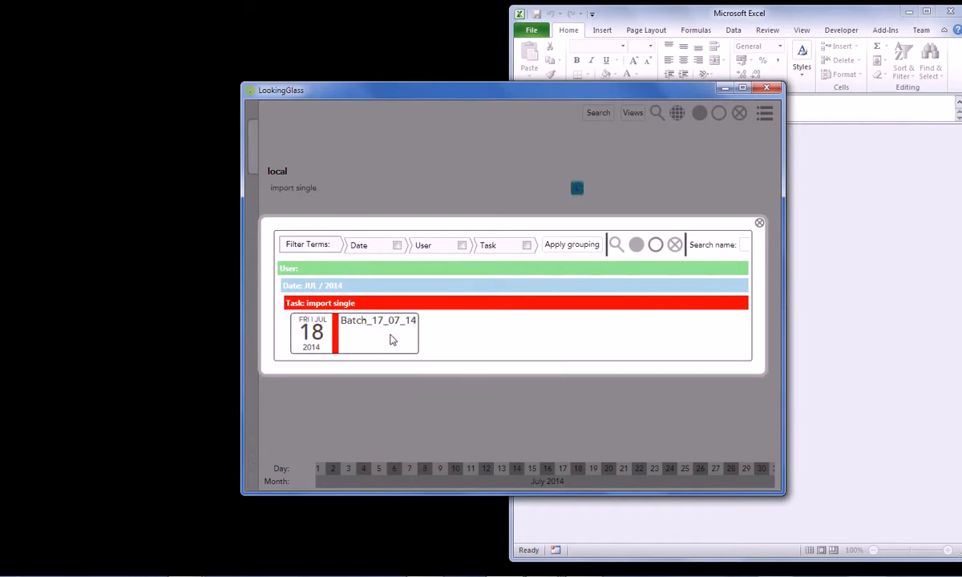
left_click(392, 340)
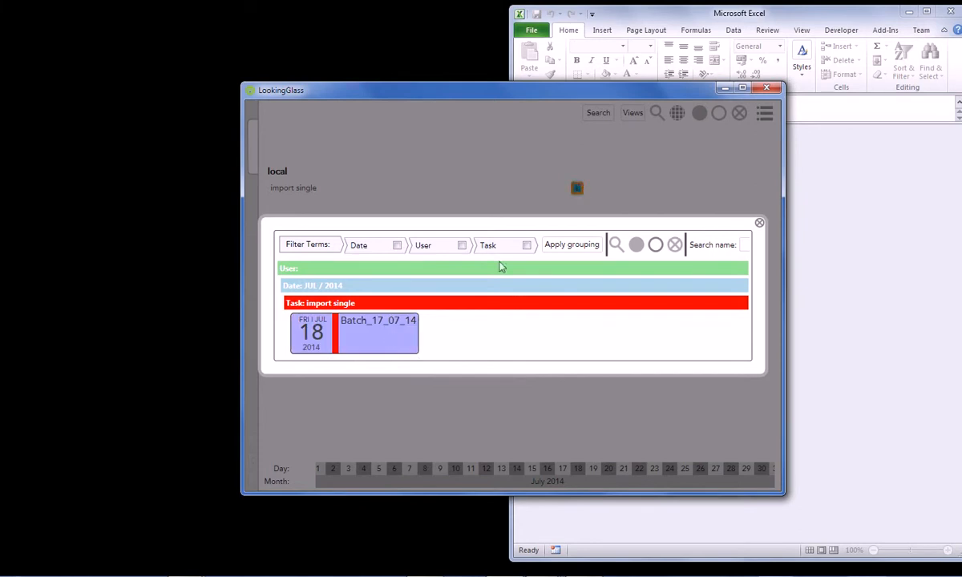
left_click(415, 330)
left_click(415, 333)
left_click(596, 165)
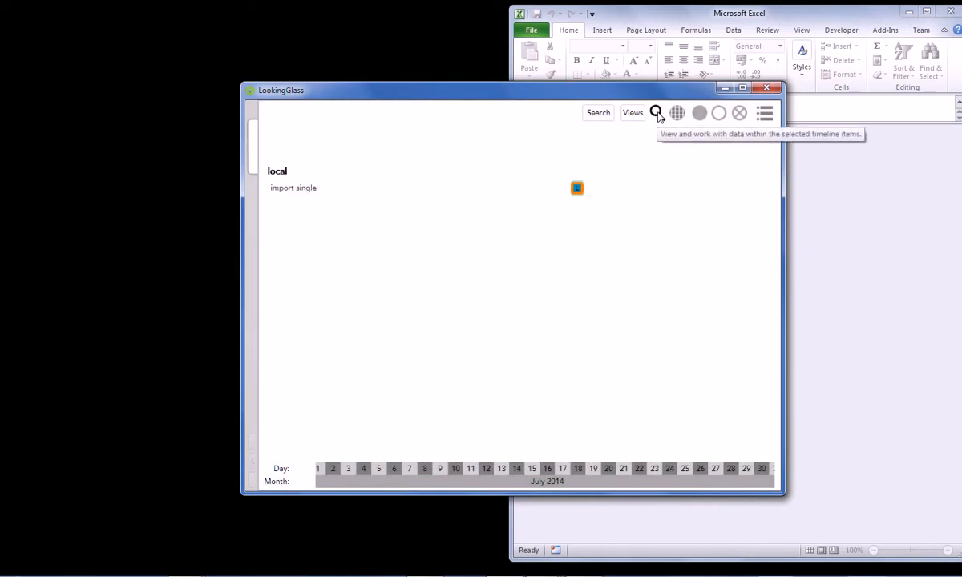
Step: View the data within the selected timeline item, check the batch's source details and collapse the Meta section
left_click(656, 114)
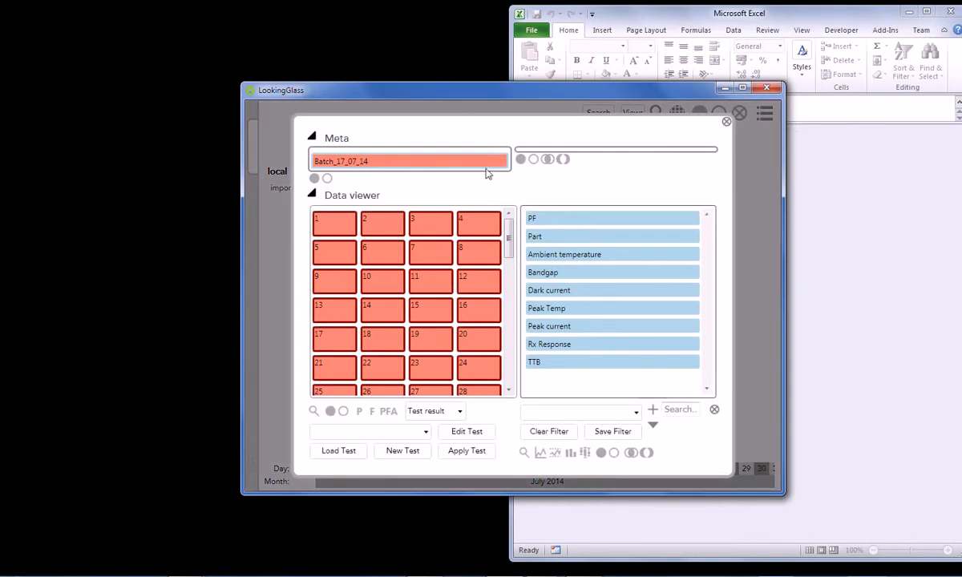
mouse_move(429, 169)
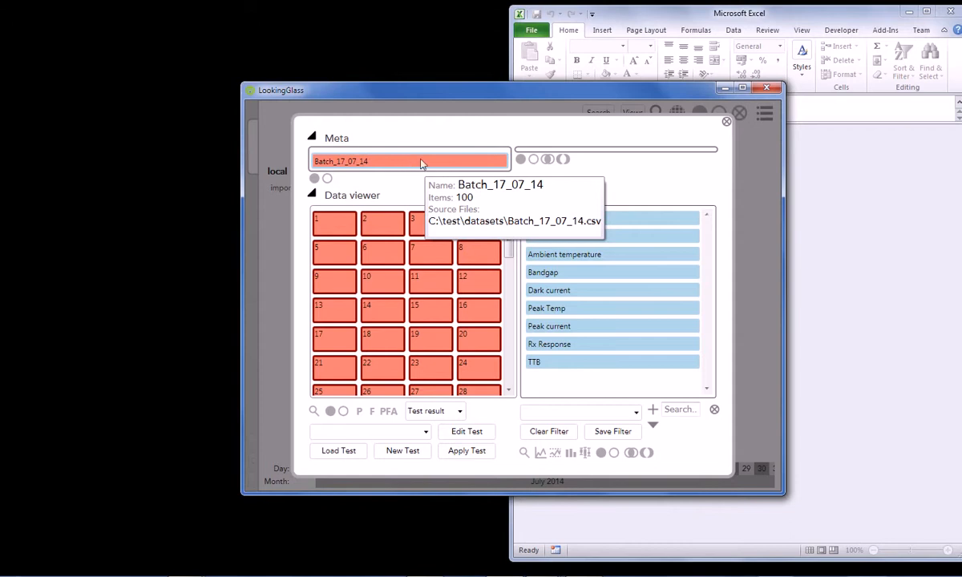
left_click(312, 137)
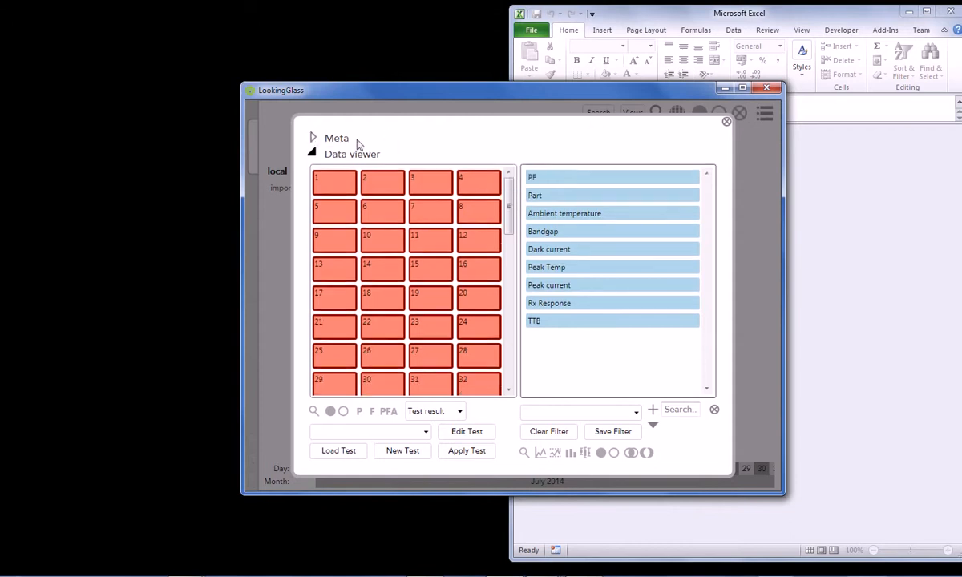
Step: In Excel, open Batch_18_07_14.csv from the C:\test\datasets folder, showing all file types
left_click(532, 30)
left_click(531, 31)
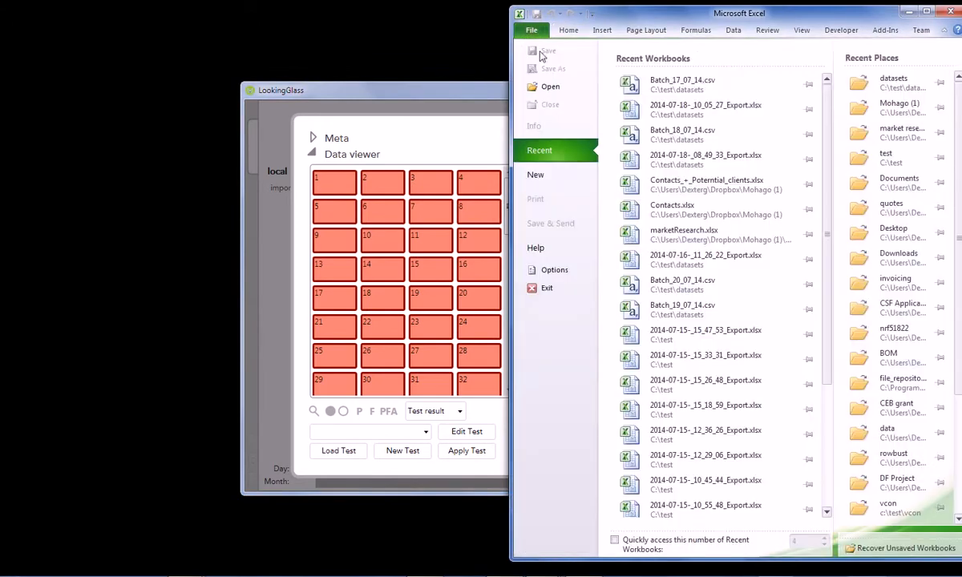
left_click(535, 84)
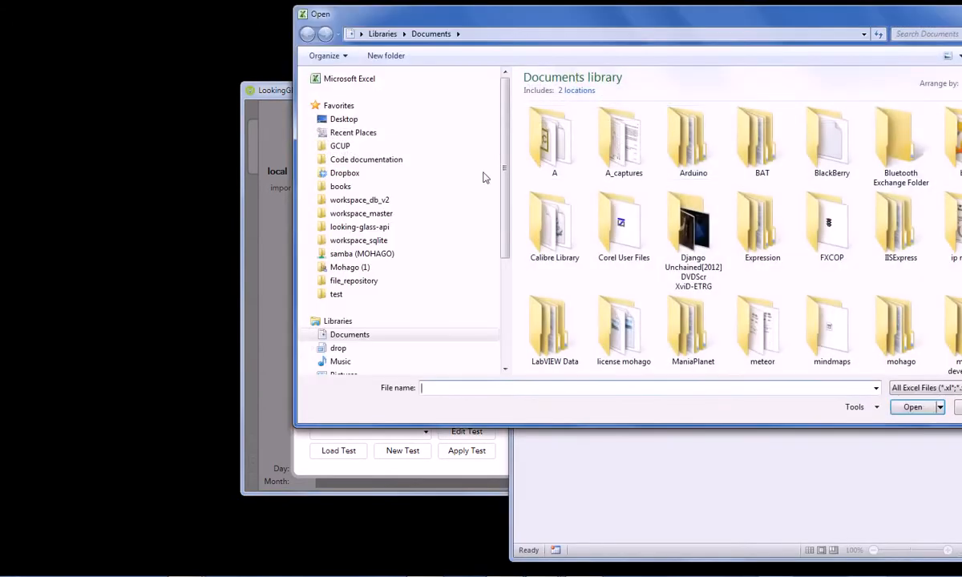
left_click(336, 294)
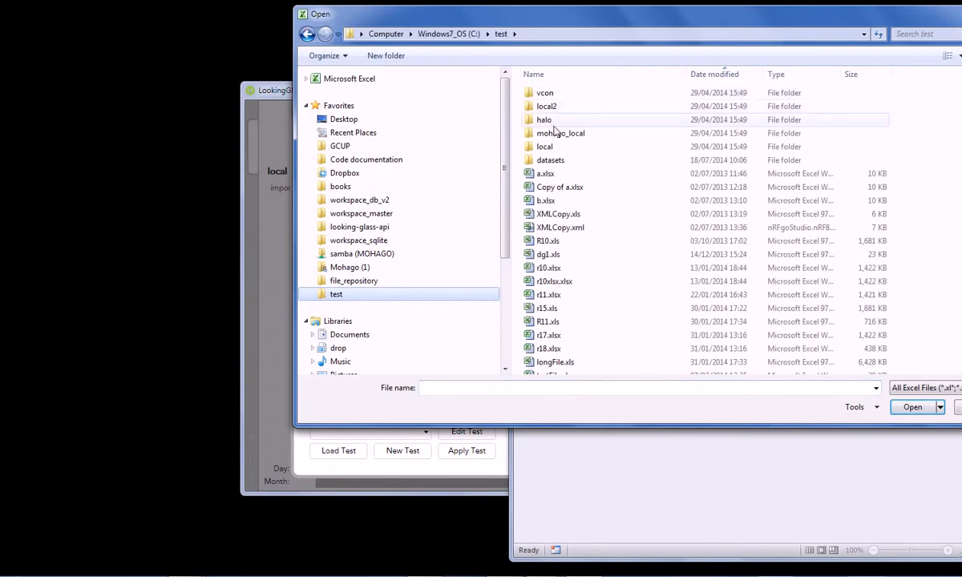
left_click(550, 160)
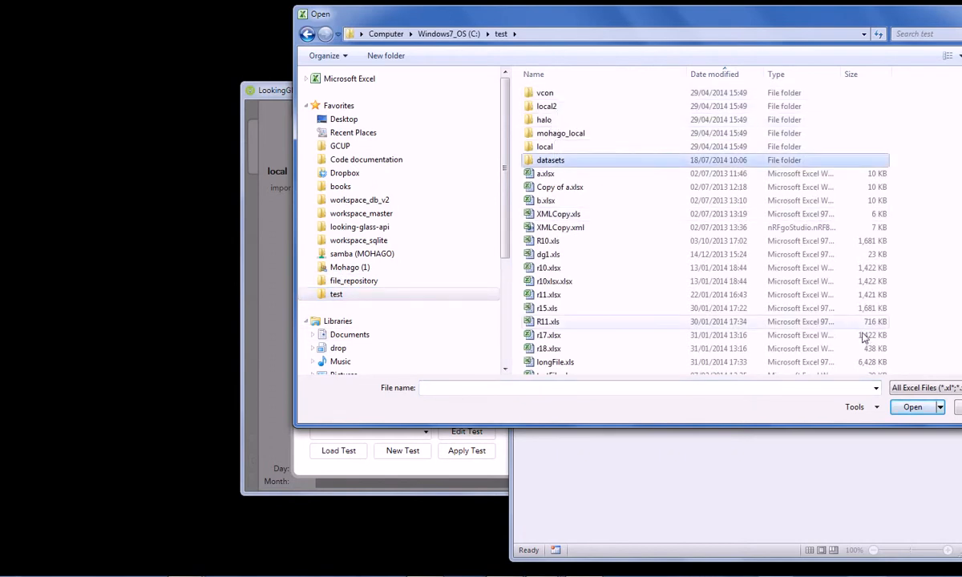
left_click(911, 407)
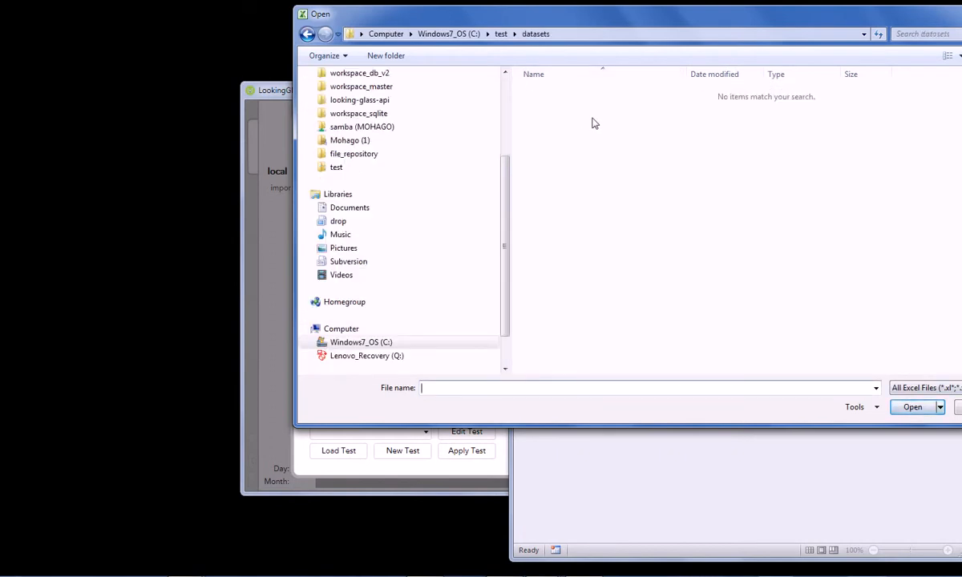
left_click(922, 388)
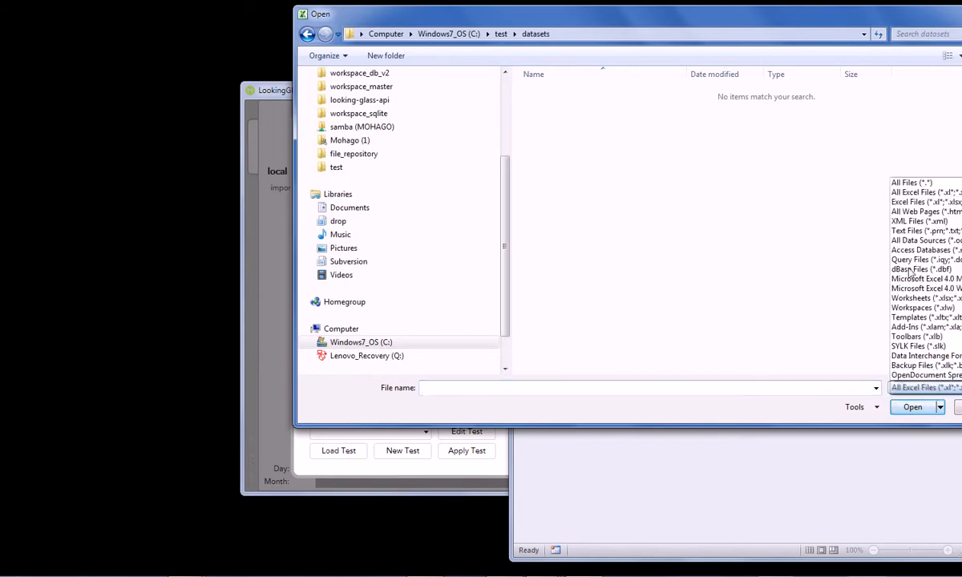
left_click(923, 181)
left_click(566, 106)
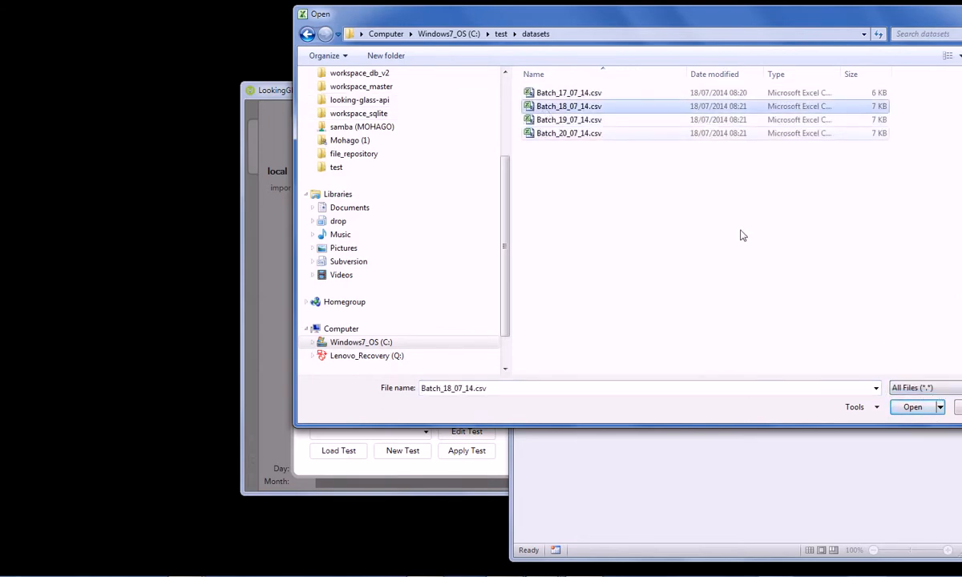
left_click(914, 407)
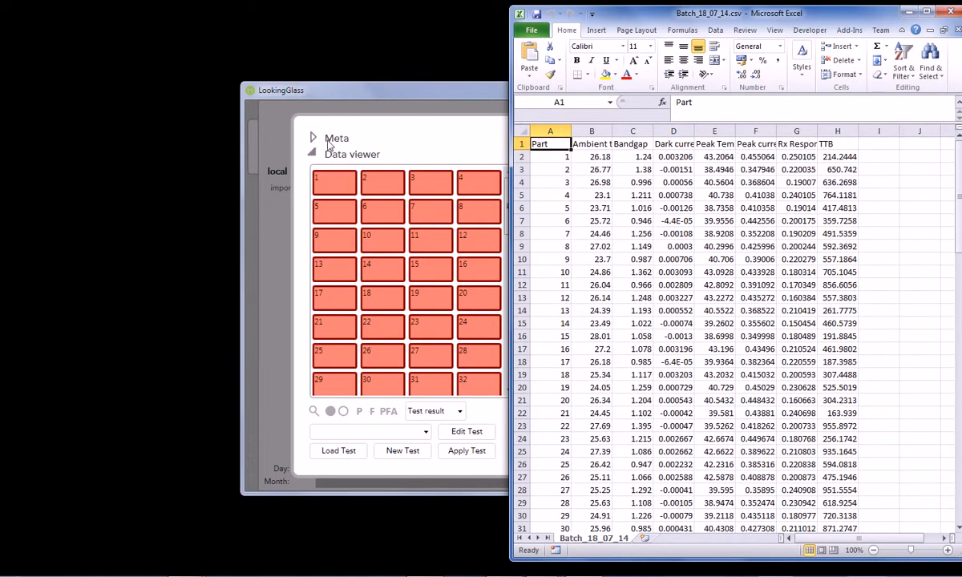
Step: Place the LookingGlass window beside the spreadsheet and compare its items and parameters with the CSV rows and columns
left_click_drag(410, 97, 114, 88)
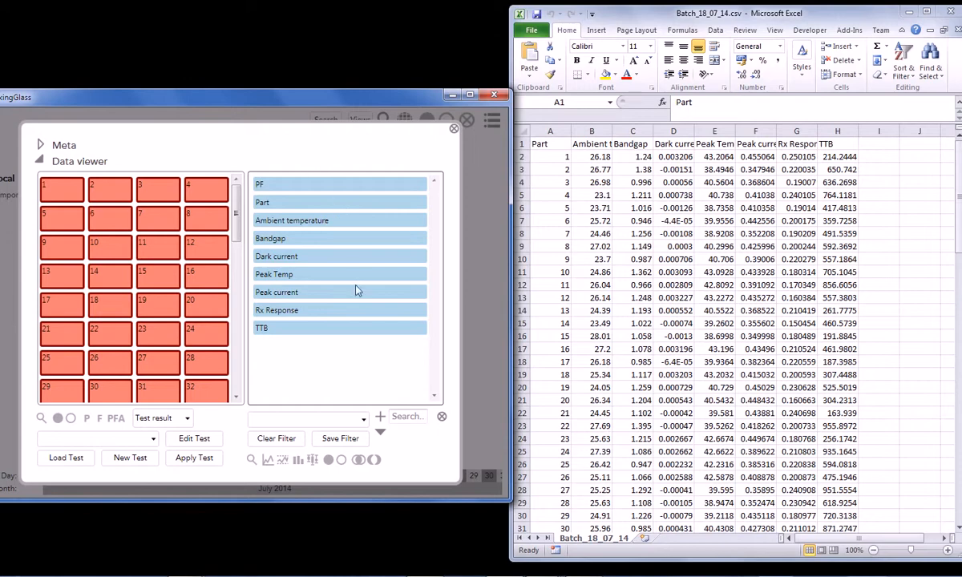
scroll(841, 193, "down", 20)
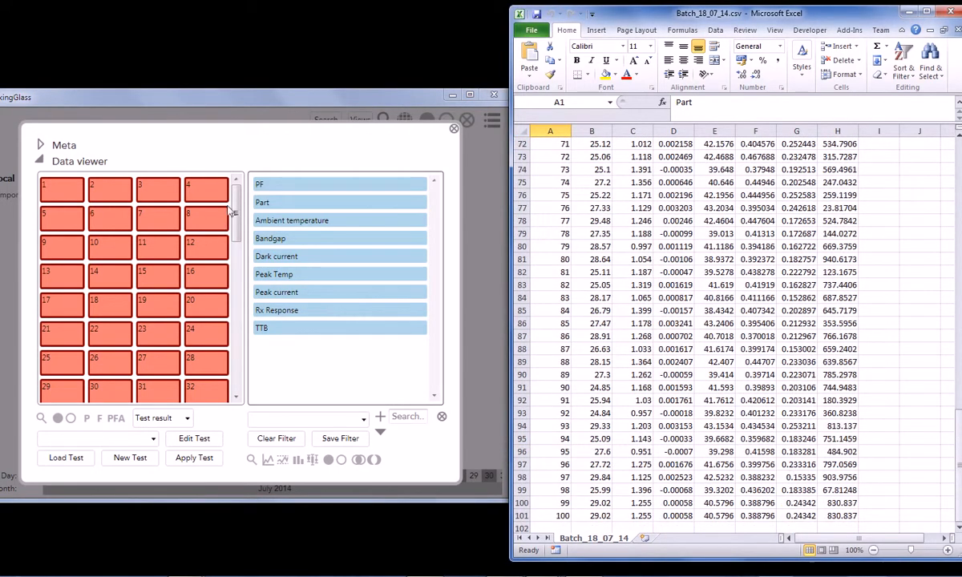
left_click_drag(236, 210, 219, 178)
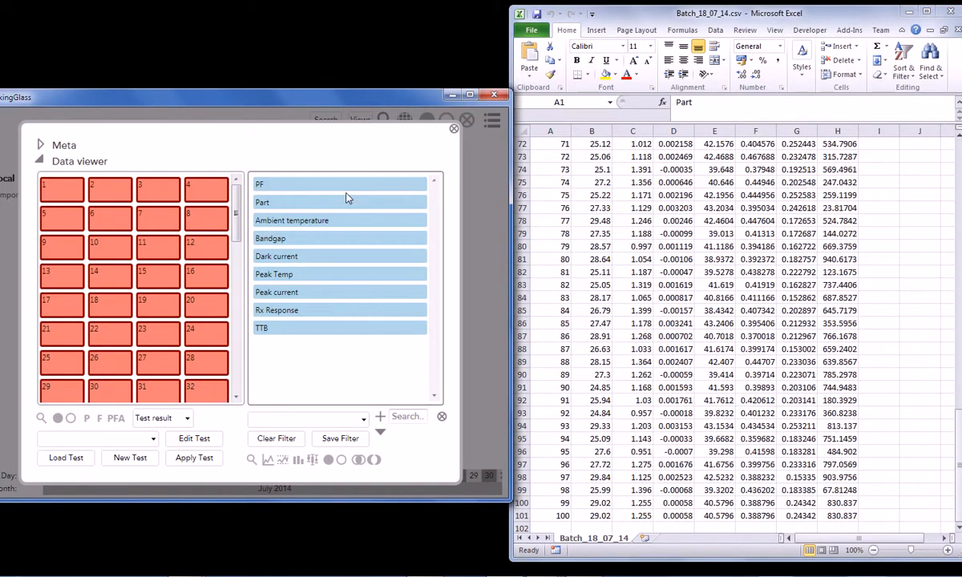
left_click_drag(236, 204, 265, 213)
Step: Chart the Bandgap parameter in LookingGlass and expand the chart's statistics to the full set of measures
left_click(303, 240)
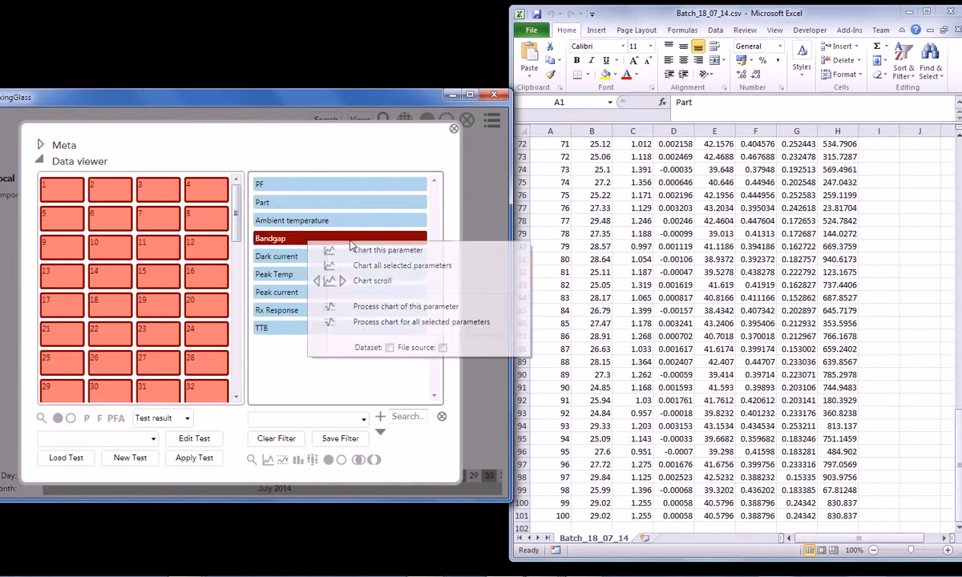
left_click(385, 252)
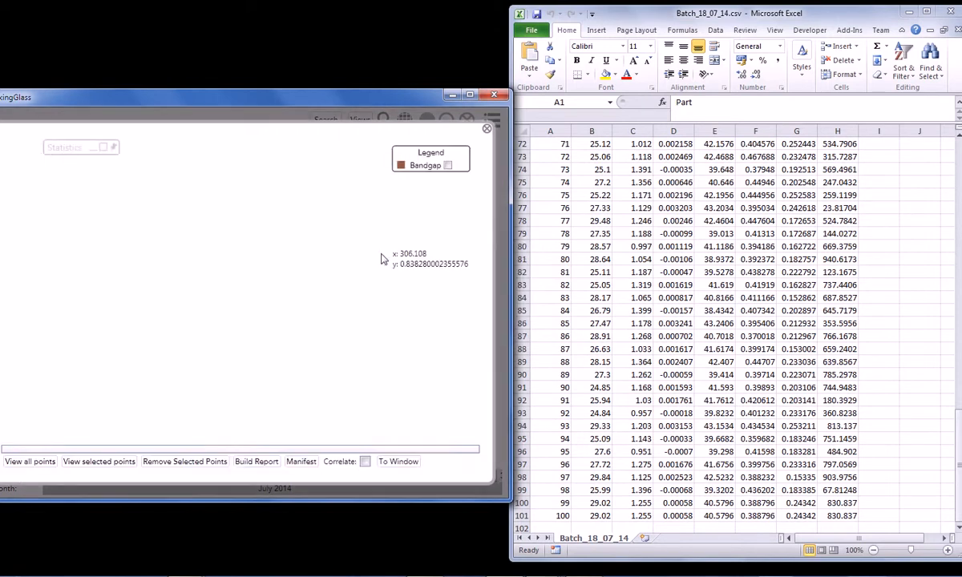
left_click_drag(239, 120, 290, 114)
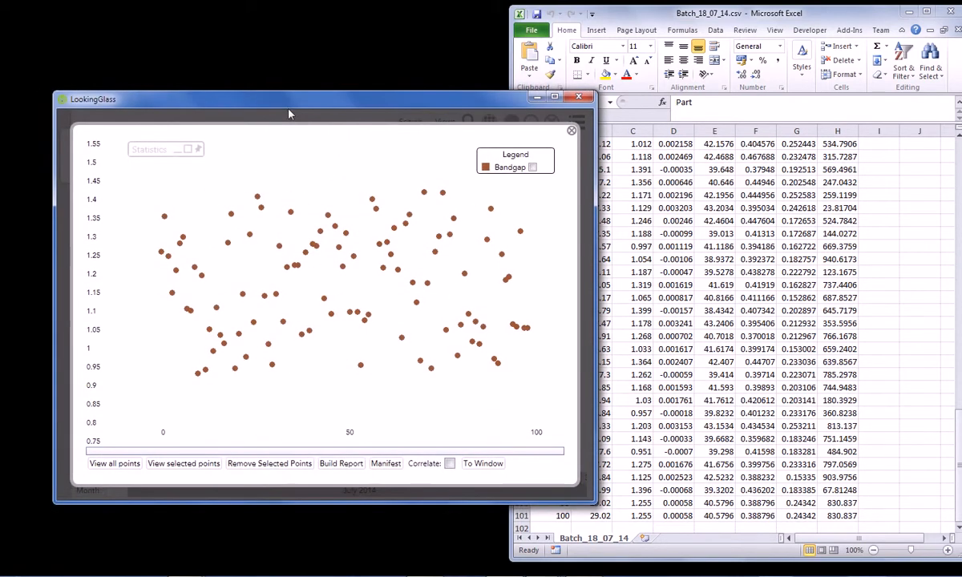
left_click(187, 150)
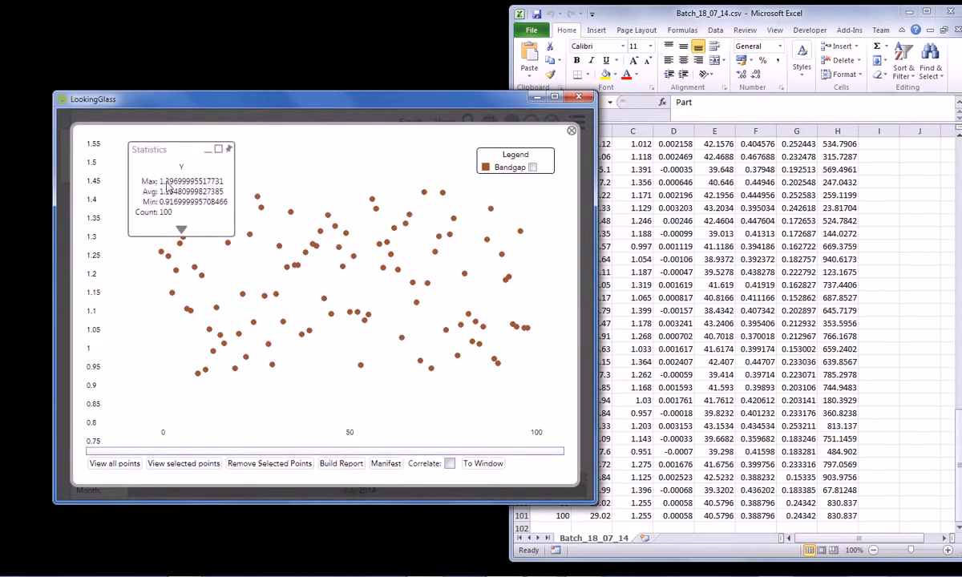
left_click(182, 231)
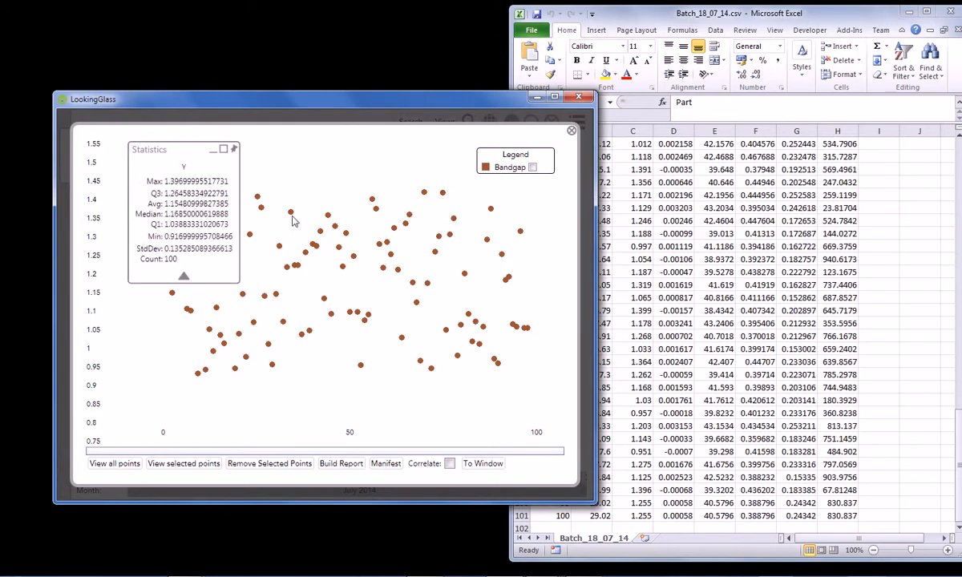
Step: Select a group of points in the upper middle of the Bandgap chart and view their data manifest, then close it
left_click_drag(305, 182, 429, 303)
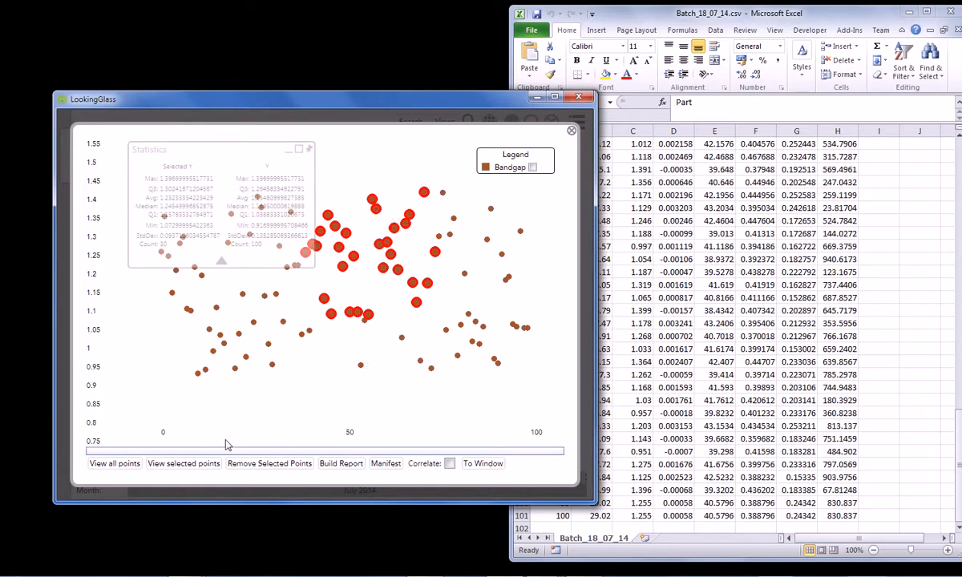
left_click(219, 464)
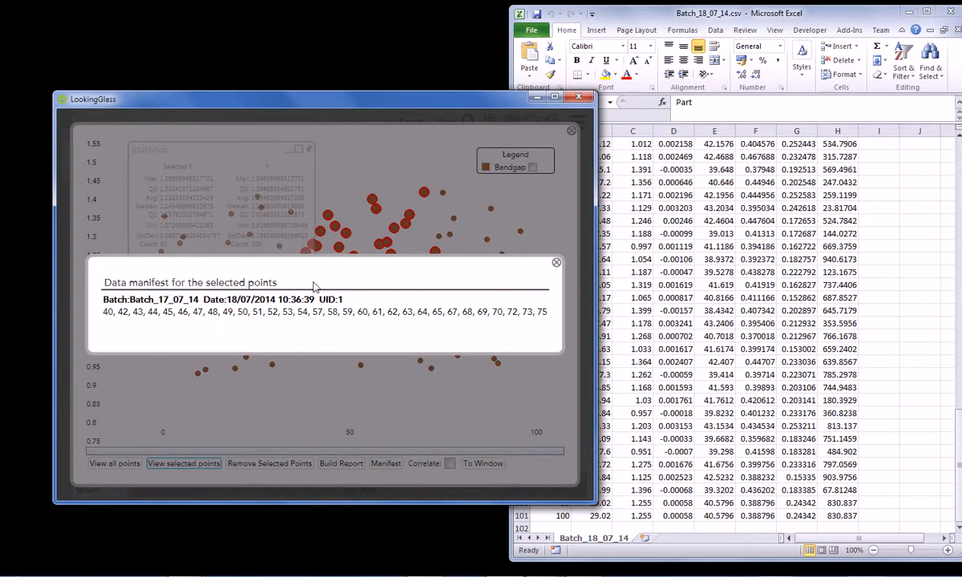
left_click(557, 262)
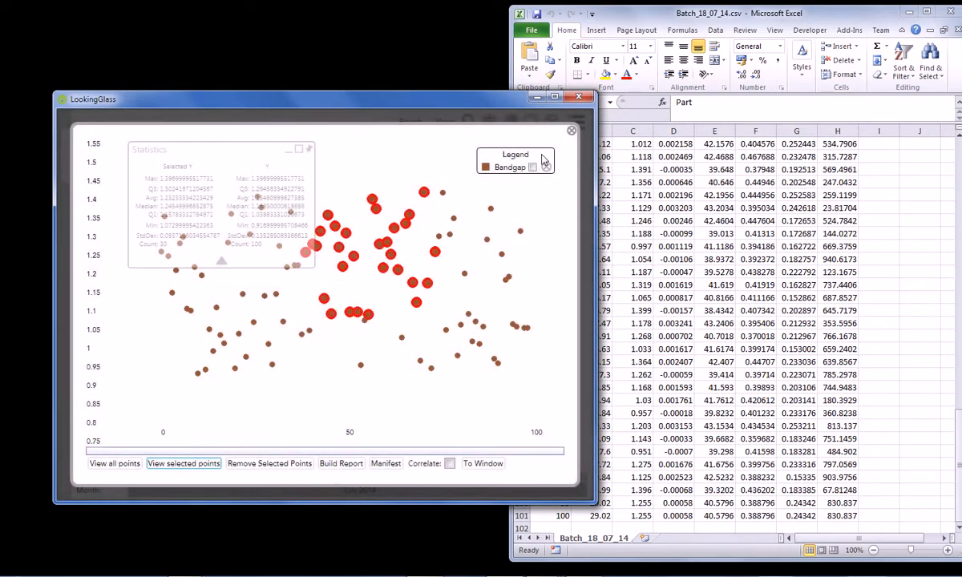
Step: Close the Bandgap chart, the data viewer and the Batch_18_07_14.csv workbook in Excel
left_click(572, 131)
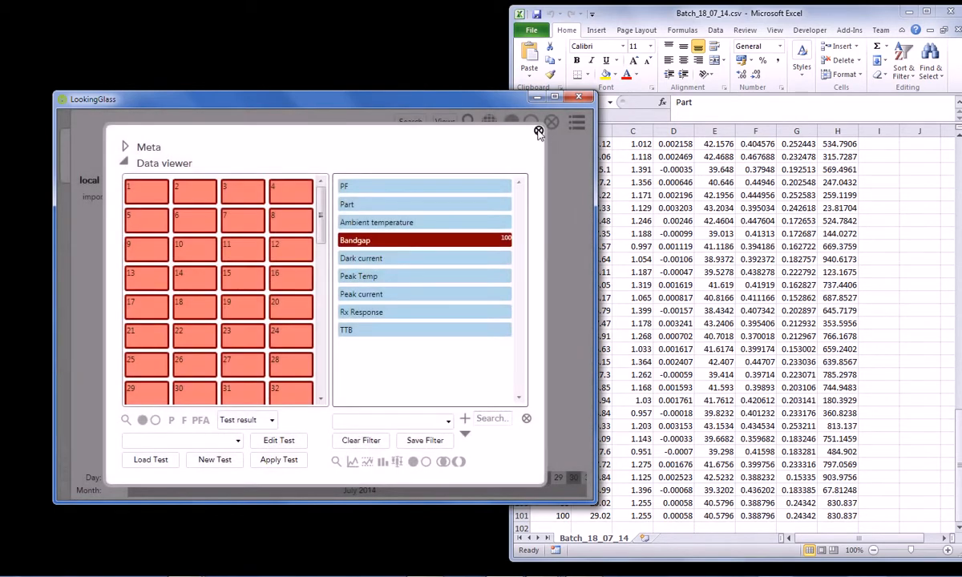
left_click(535, 129)
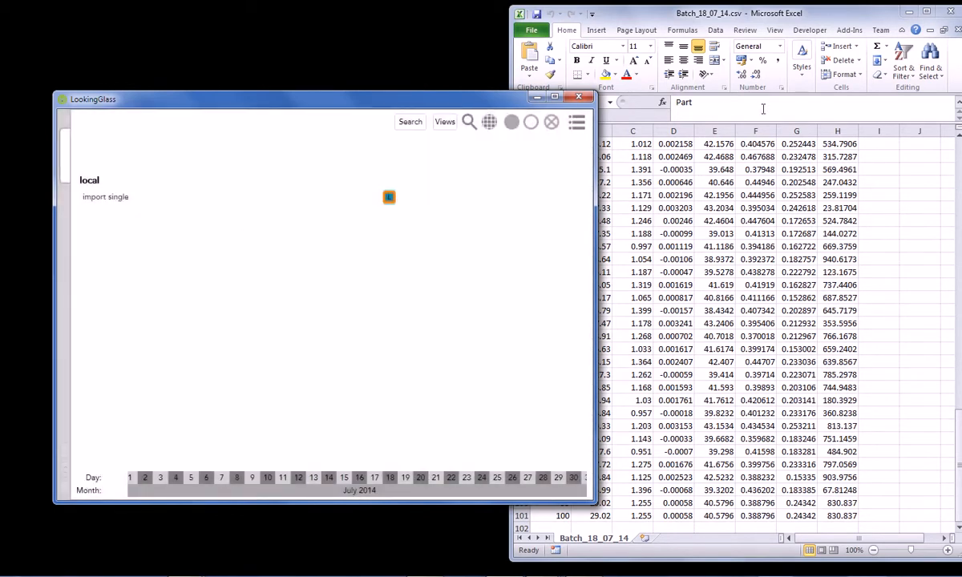
left_click(958, 30)
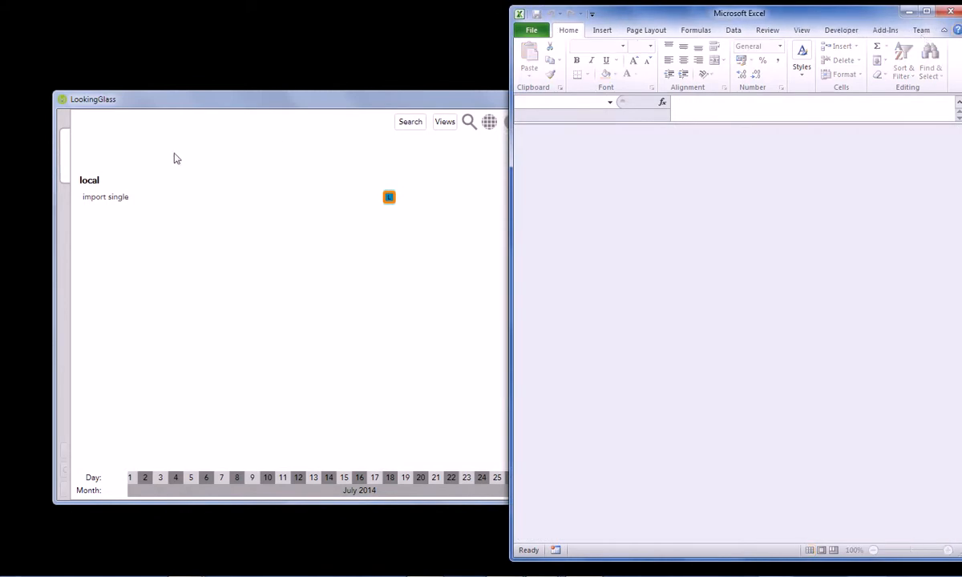
Step: In LookingGlass, import the files Batch_18_07_14.csv, Batch_19_07_14.csv and Batch_20_07_14.csv from the datasets folder
mouse_move(71, 220)
left_click(98, 281)
left_click(209, 201)
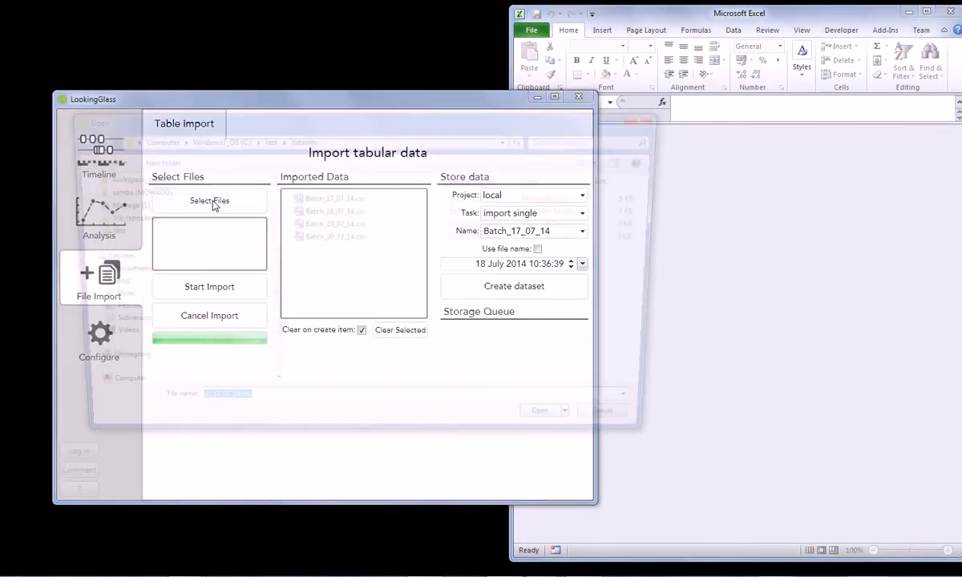
left_click(358, 211)
left_click(353, 241, "shift")
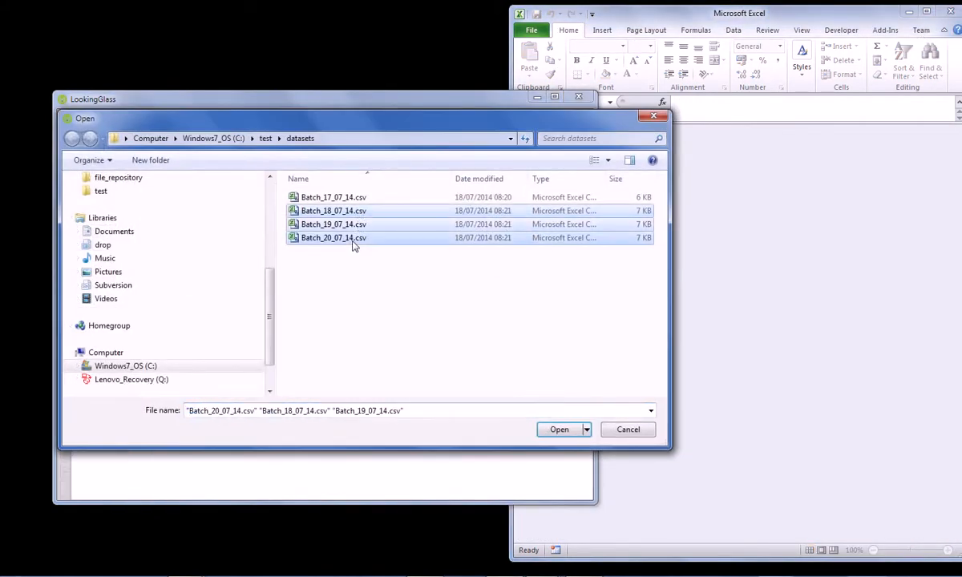
right_click(310, 212)
left_click(297, 253)
left_click(323, 215)
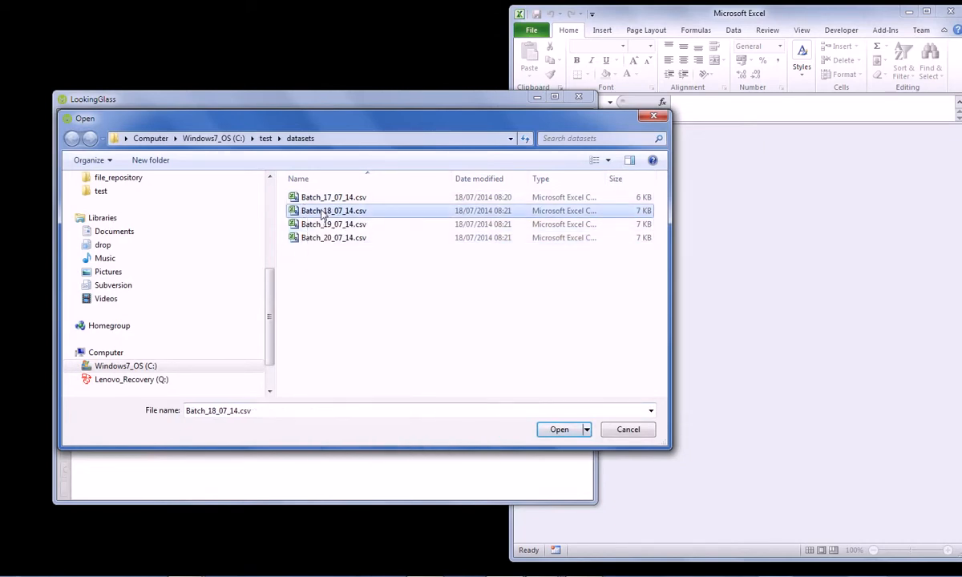
left_click(332, 240, "shift")
left_click(562, 431)
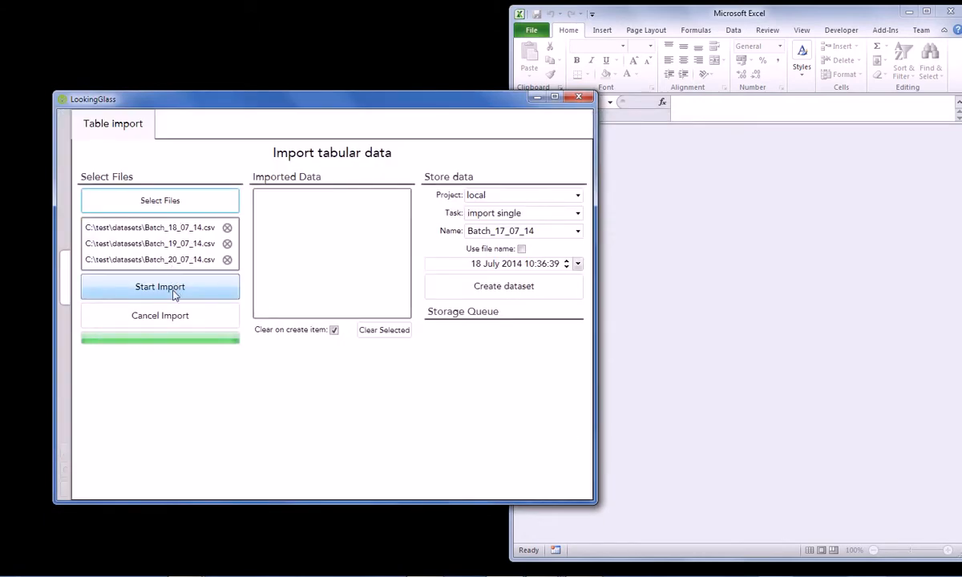
left_click(174, 293)
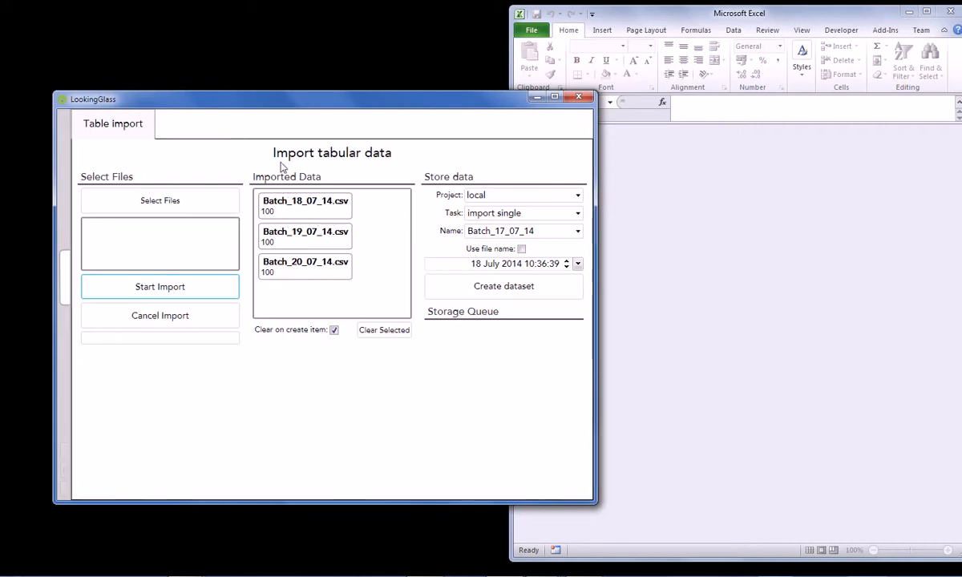
Step: Enable using the file name, disable clearing on item creation, and create datasets from the imported batches
left_click(521, 249)
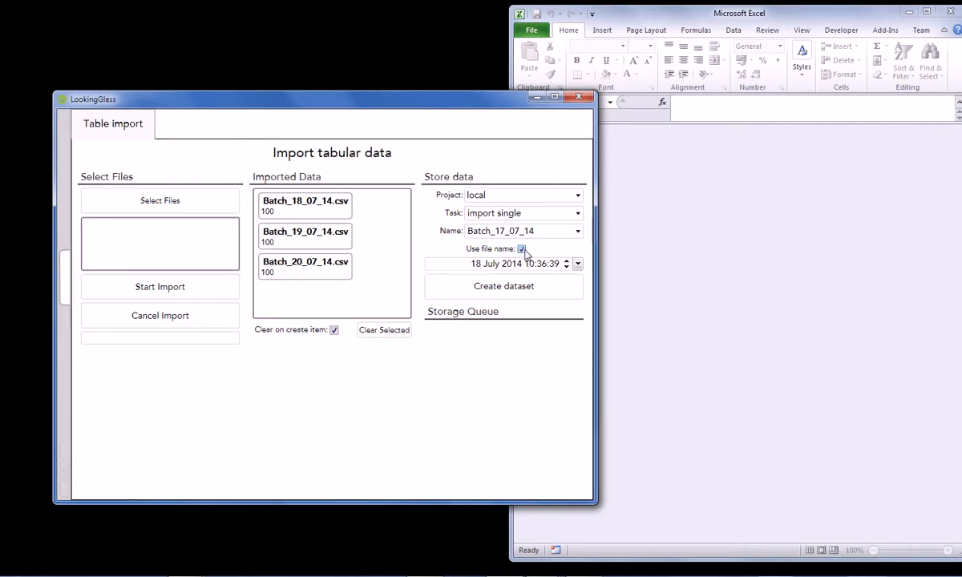
left_click(334, 331)
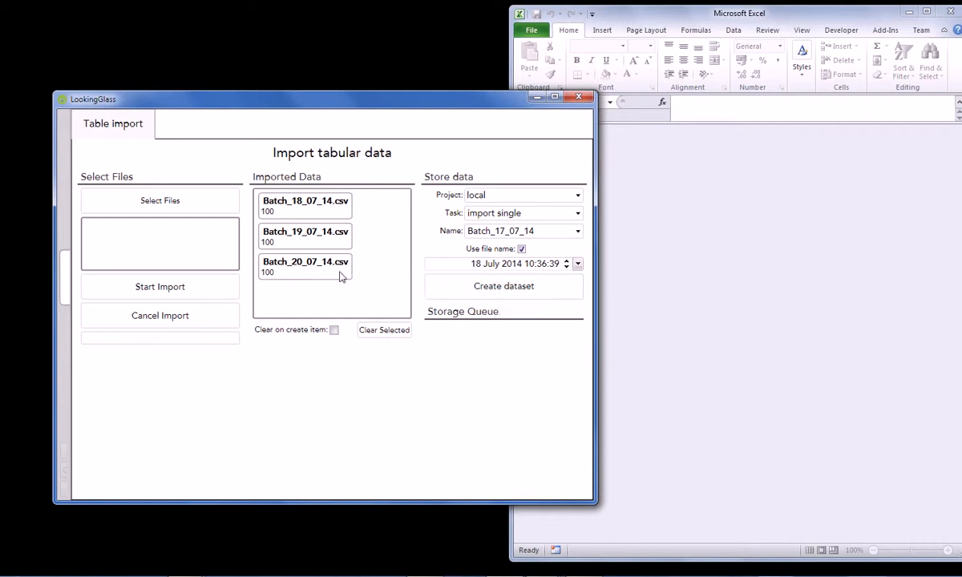
left_click(495, 291)
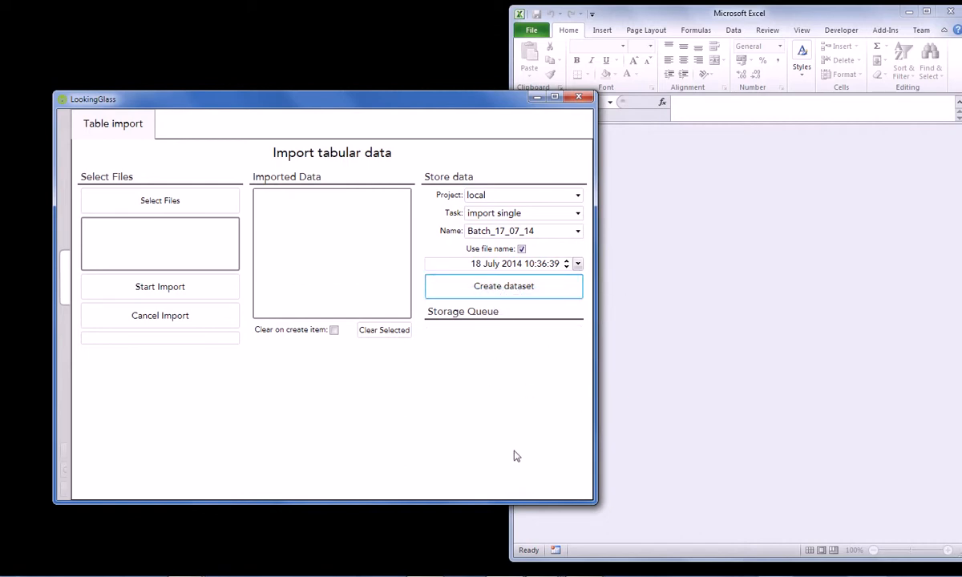
Step: Return to the timeline view and search for datasets again without any project or date filter
mouse_move(64, 150)
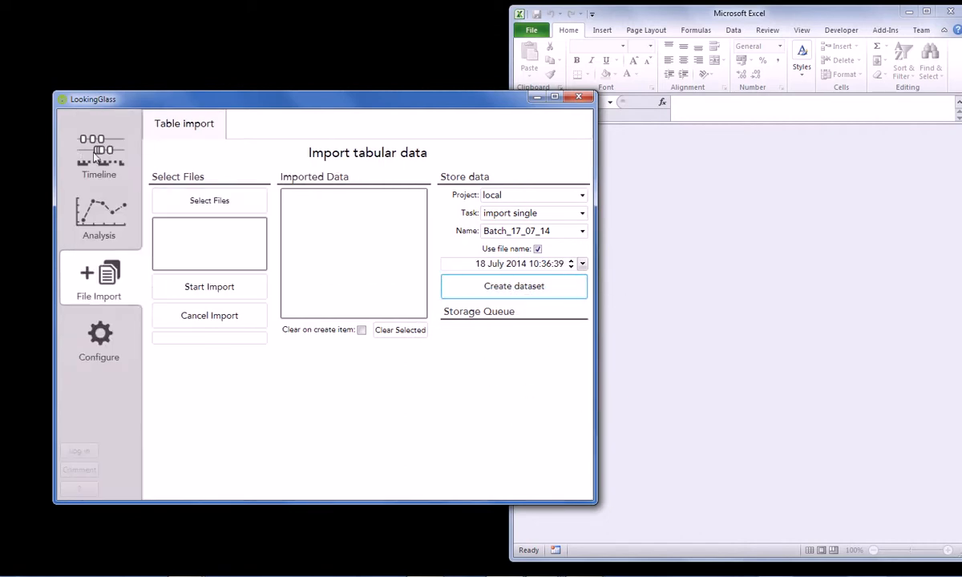
left_click(94, 157)
left_click(410, 122)
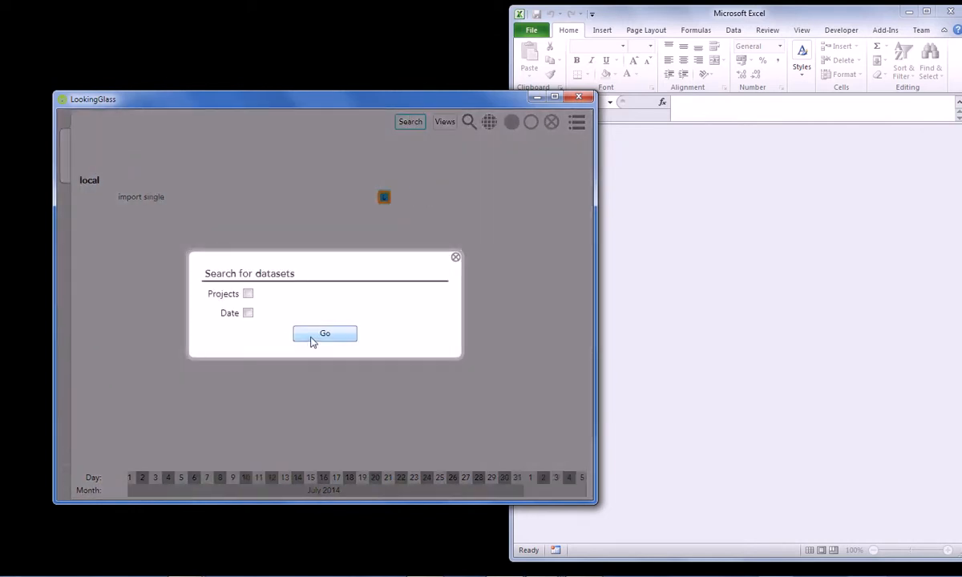
left_click(311, 338)
left_click(318, 331)
left_click(315, 313)
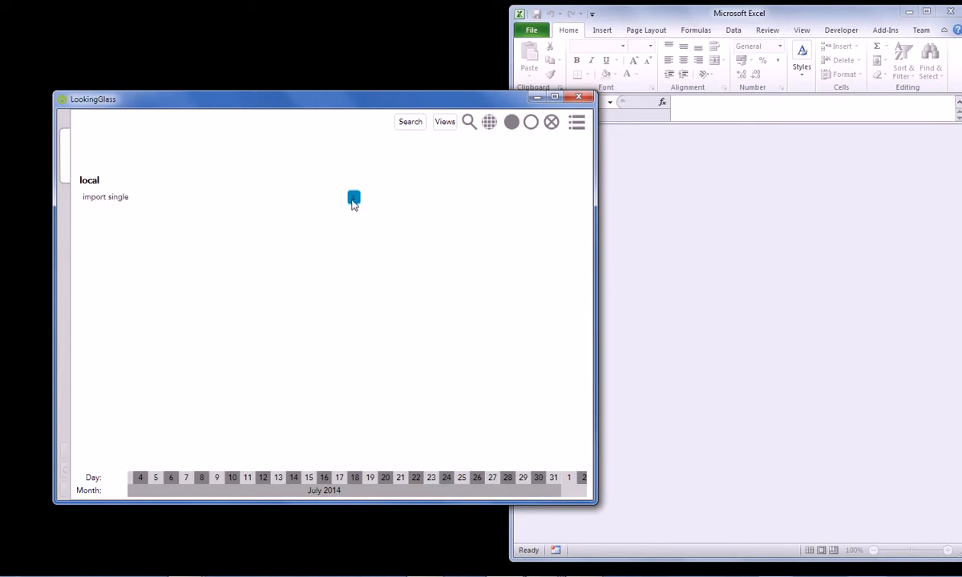
Step: List the datasets in the import single timeline item and check the batches' source file details
left_click(550, 124)
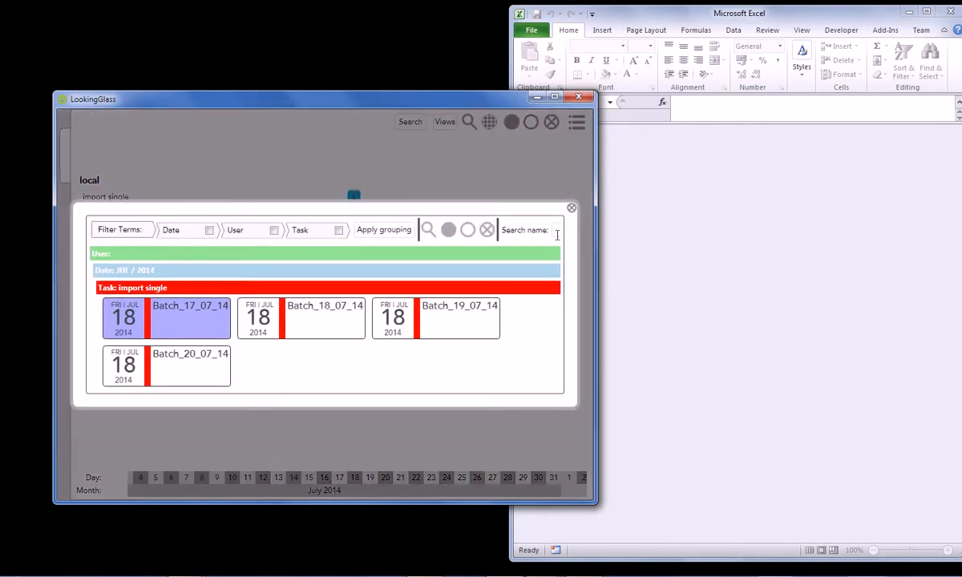
mouse_move(215, 377)
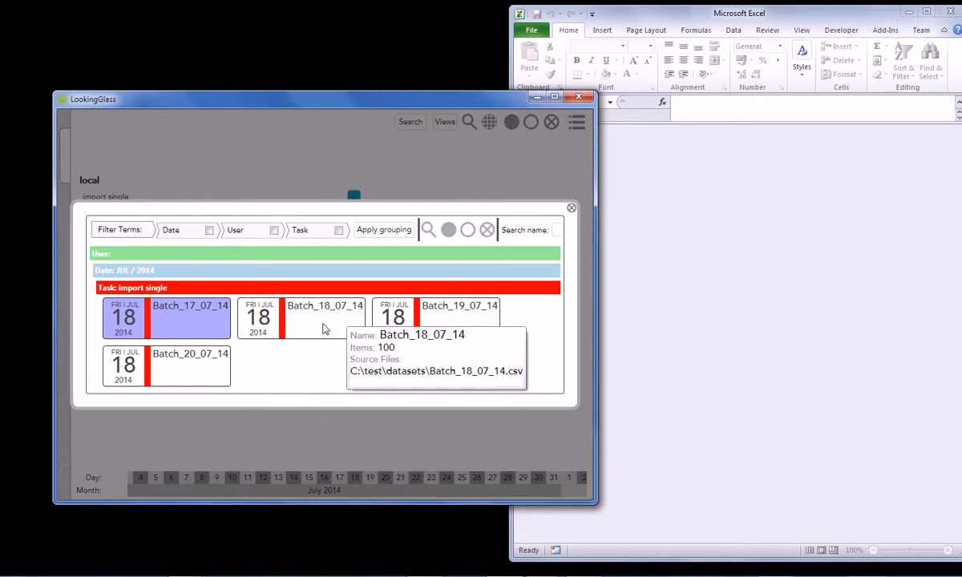
Step: Select all four batch datasets, open them together in the data viewer, and look through their items
left_click(325, 327)
left_click(423, 329)
left_click(223, 371)
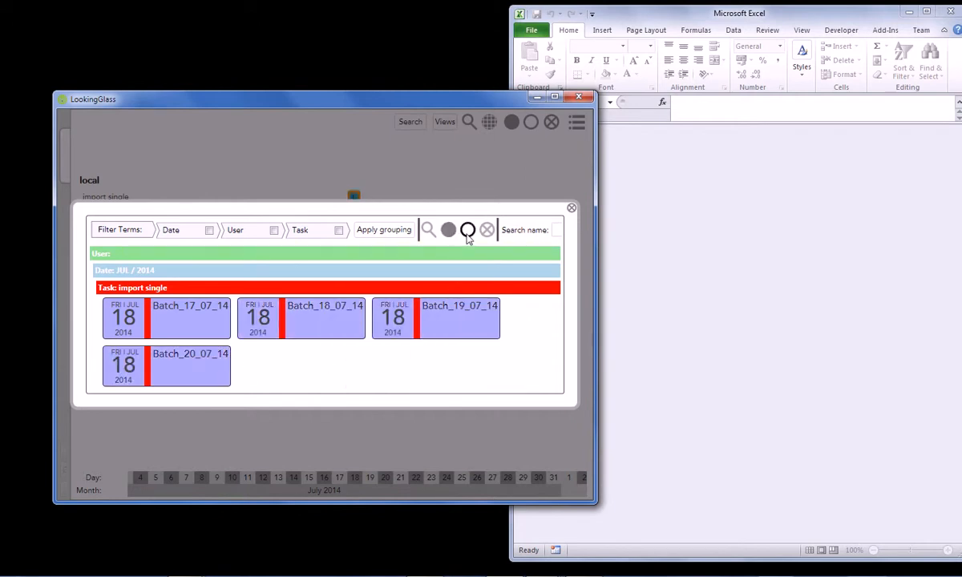
left_click(469, 232)
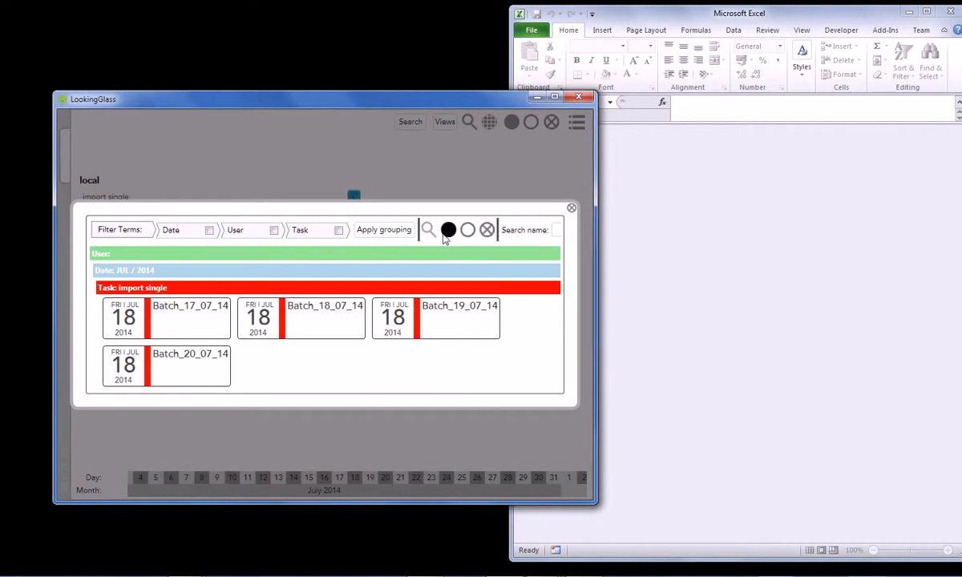
left_click(448, 231)
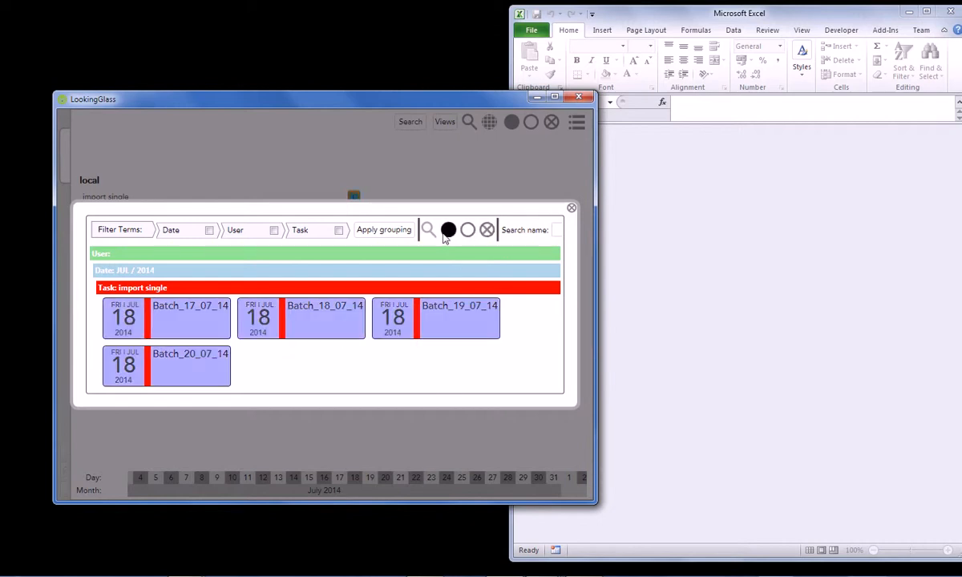
left_click(428, 231)
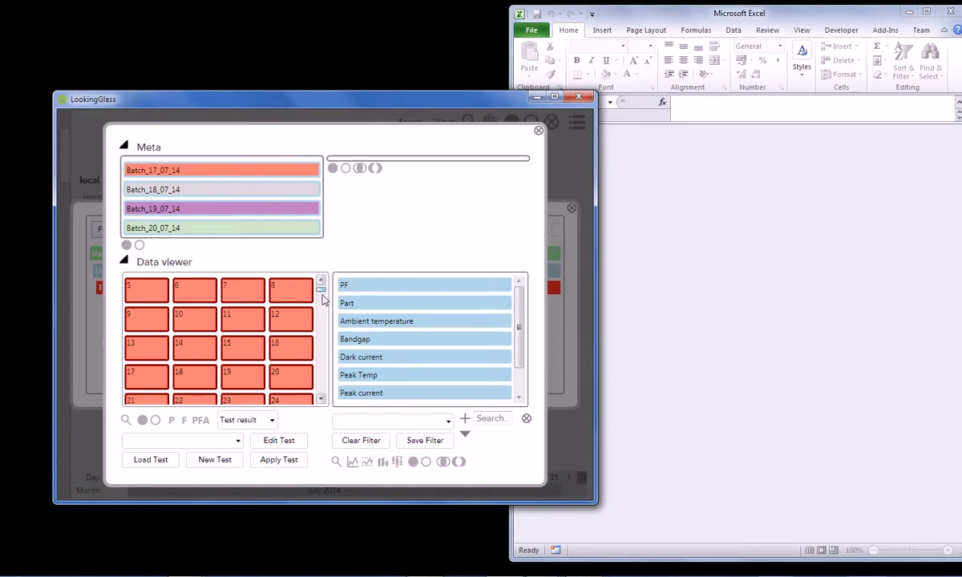
left_click_drag(321, 287, 322, 392)
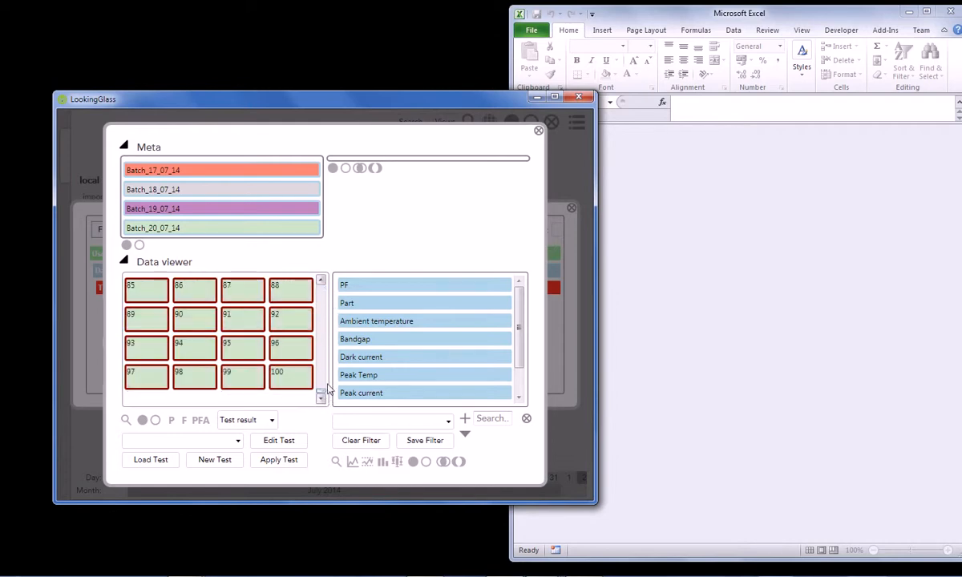
Step: Chart the Bandgap parameter for all items of the four batches, and close the chart after viewing it
left_click(406, 347)
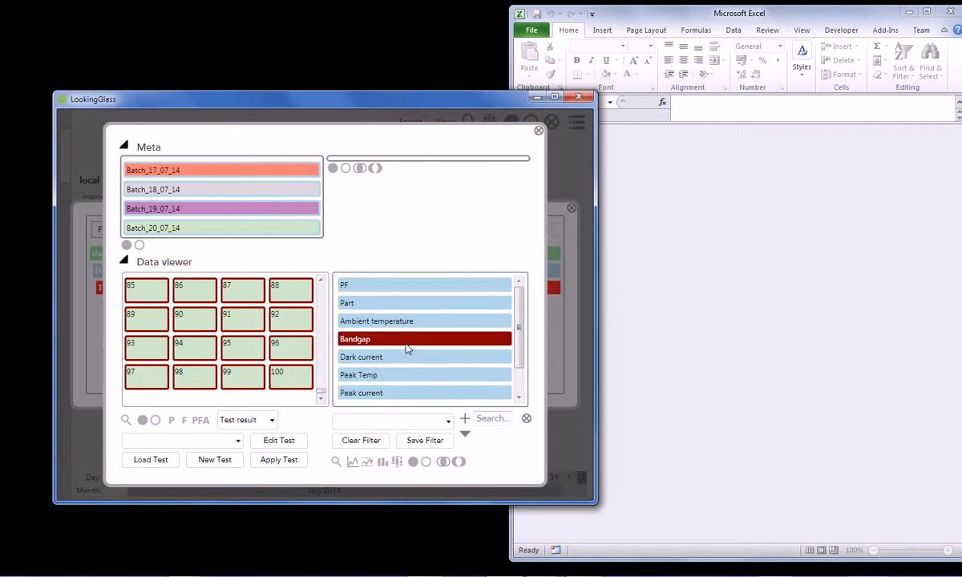
right_click(408, 346)
left_click(438, 352)
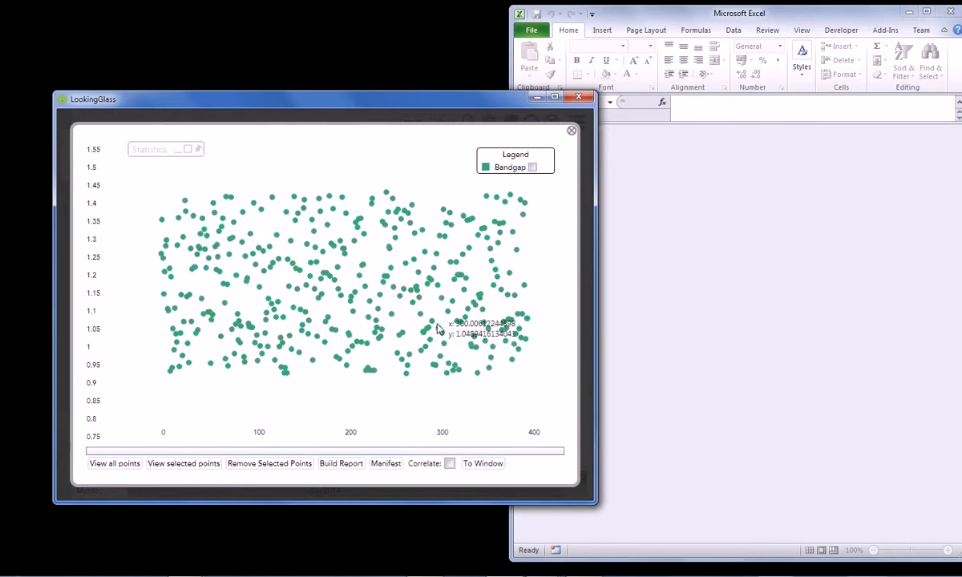
left_click(572, 131)
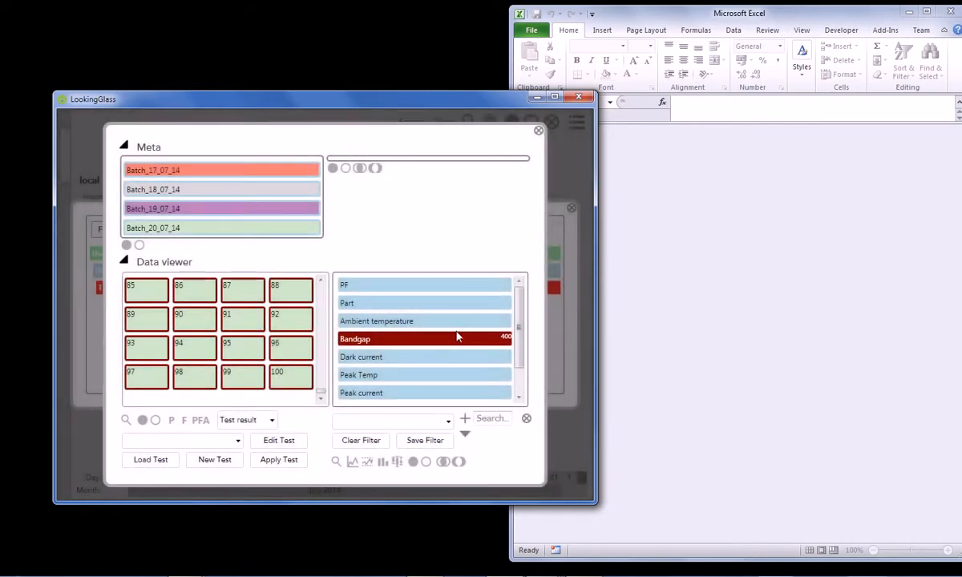
Step: Chart the Bandgap parameter separated by dataset
right_click(459, 342)
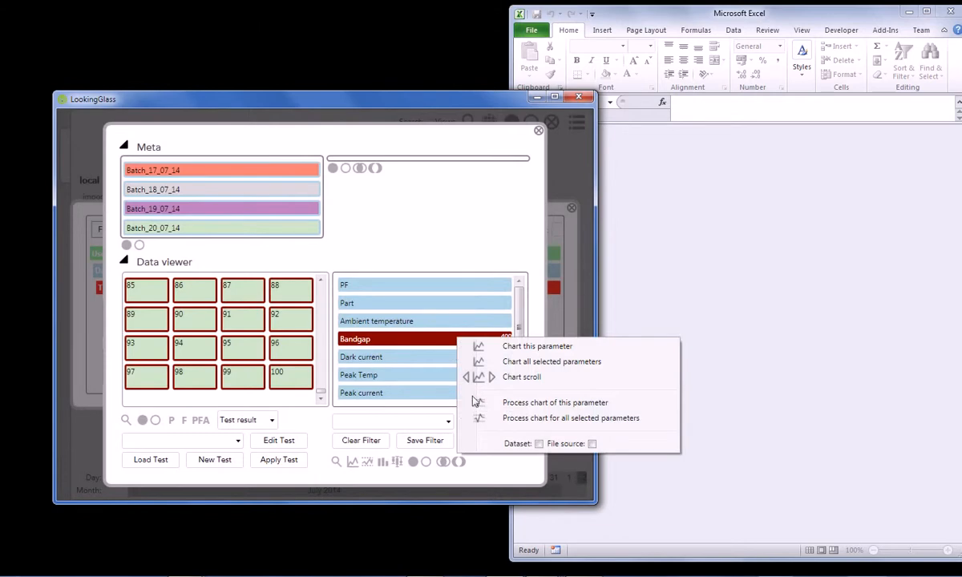
left_click(539, 445)
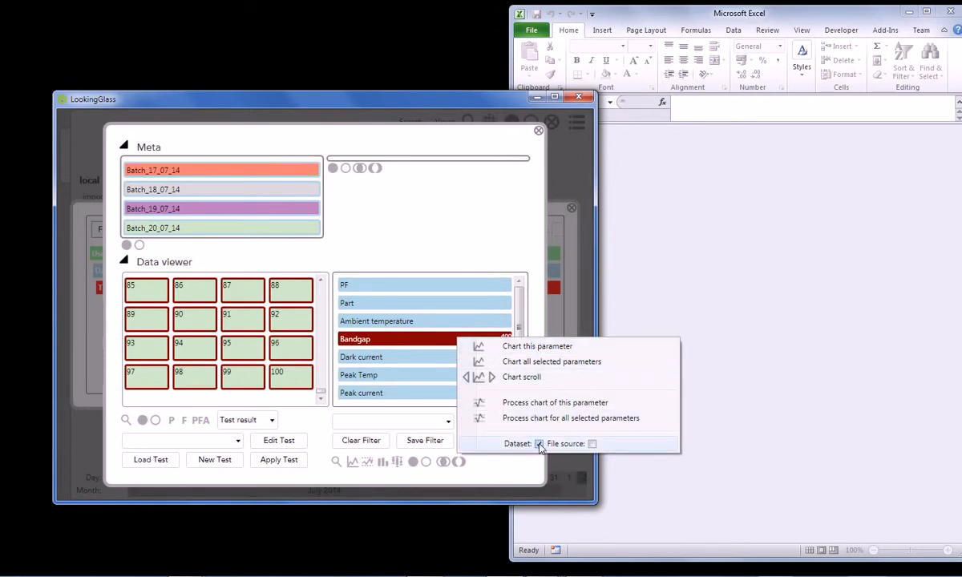
left_click(526, 350)
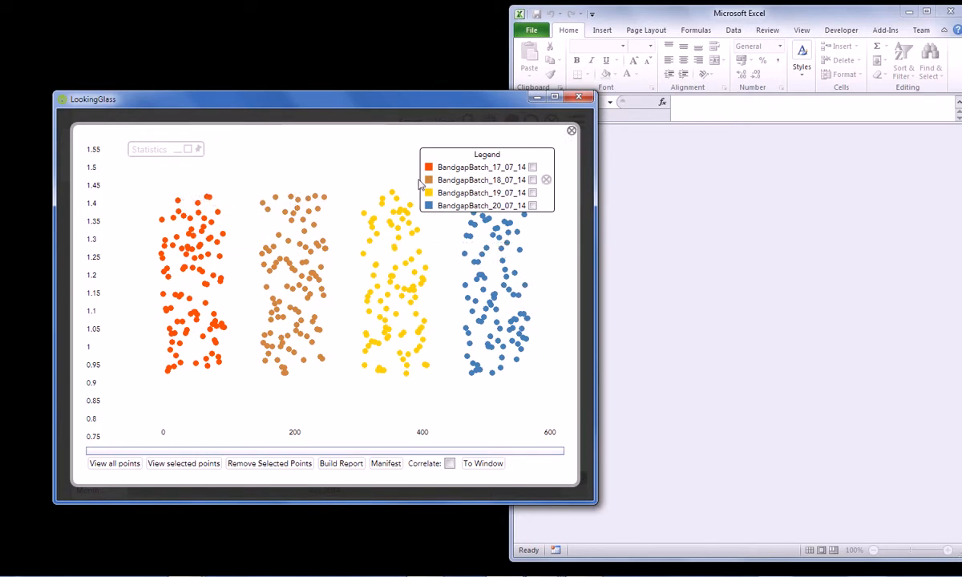
Step: Show the chart statistics, select the middle band of points across all four batches, and review the data manifest for the selected points
left_click(187, 149)
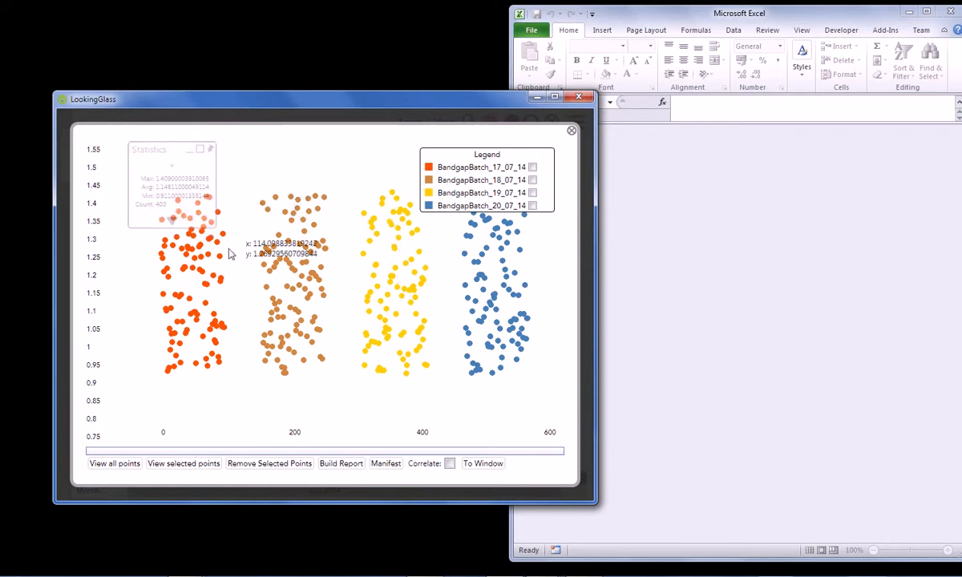
left_click_drag(139, 255, 532, 299)
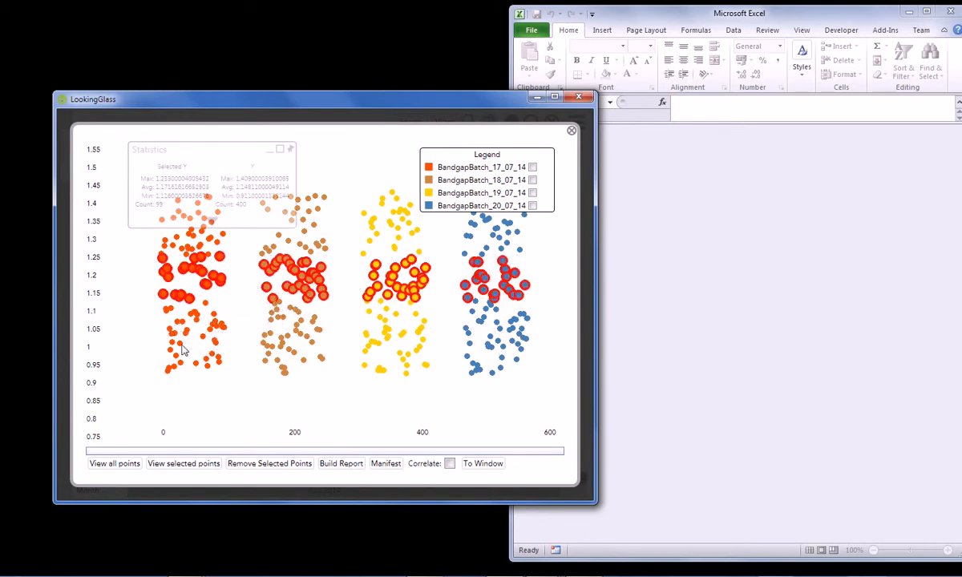
left_click(197, 469)
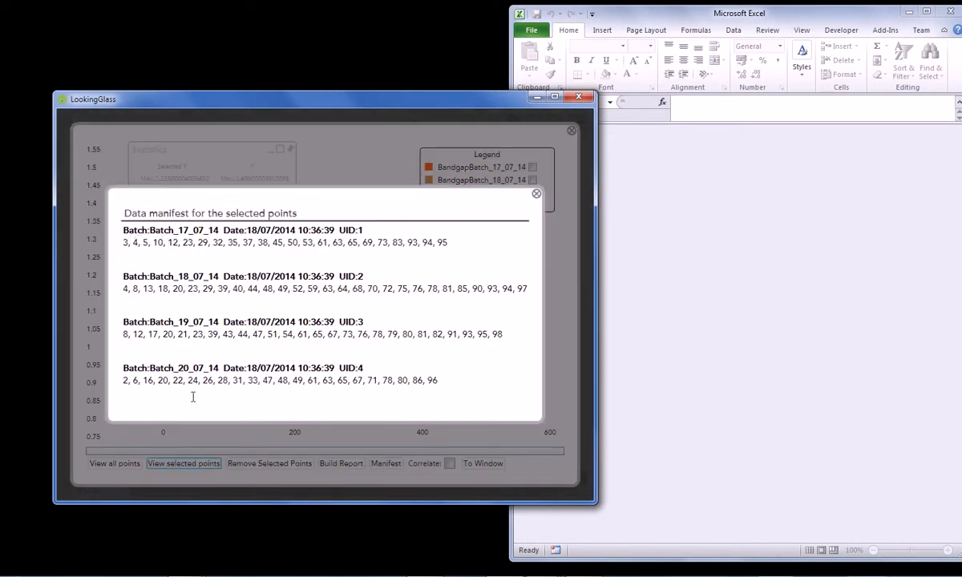
left_click(536, 193)
left_click(571, 130)
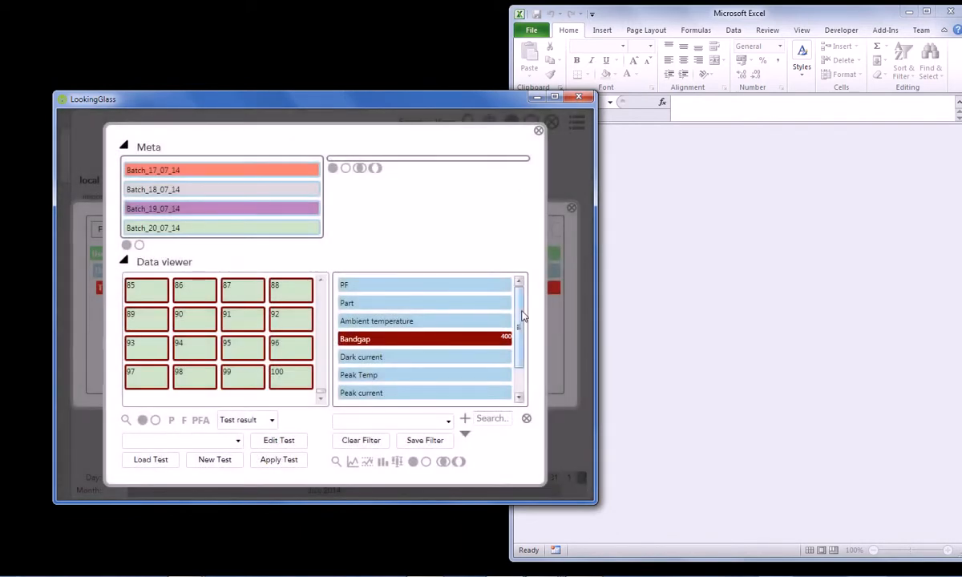
Step: Create a new test collection named "band gap test" and add a test on the Bandgap parameter
left_click_drag(521, 319, 531, 346)
scroll(523, 344, "up", 2)
left_click(214, 462)
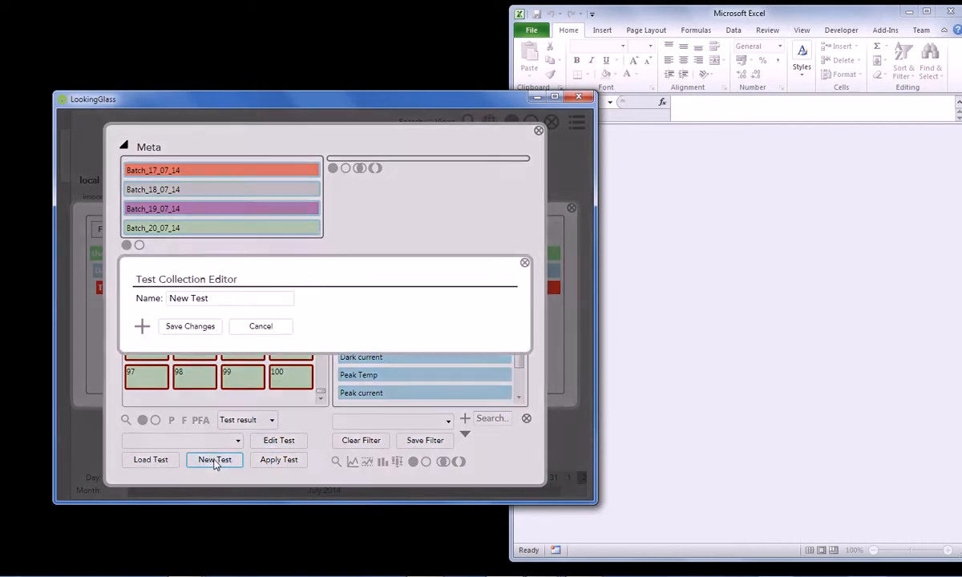
left_click_drag(231, 298, 111, 309)
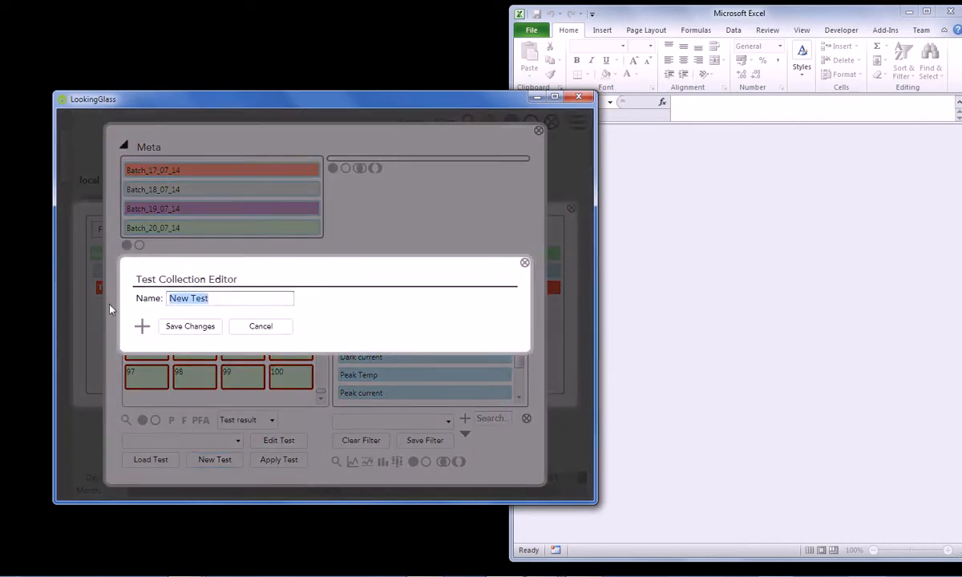
type("band gap test")
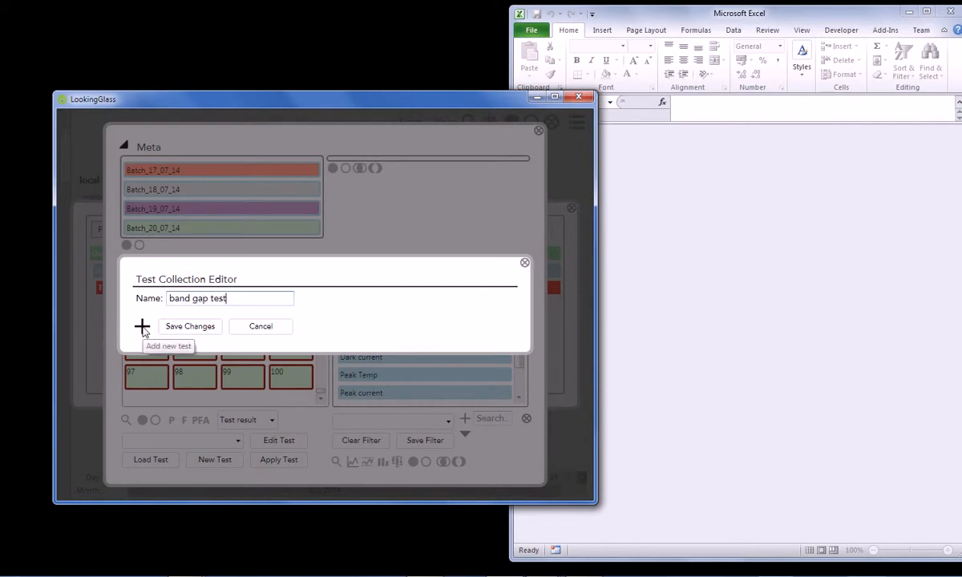
left_click(142, 327)
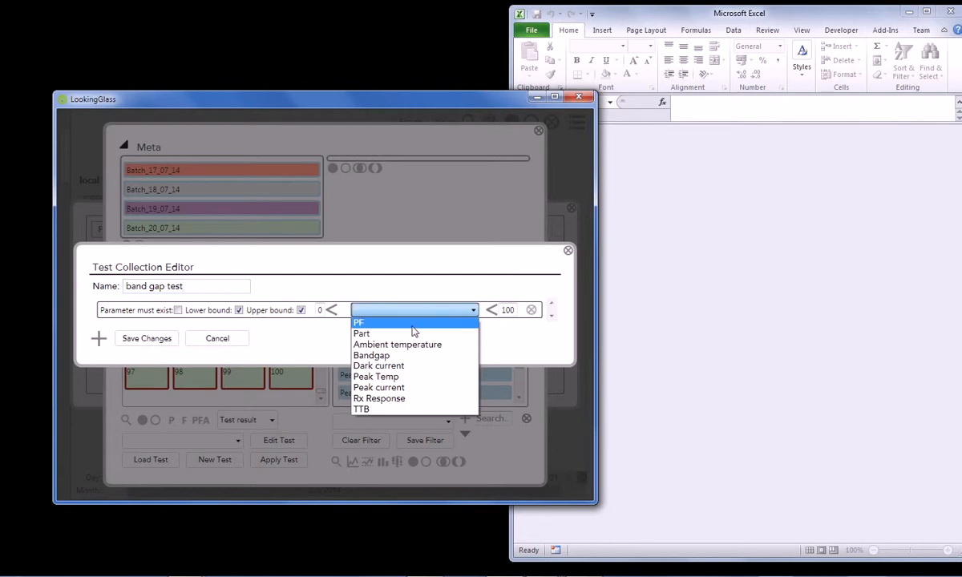
left_click(377, 358)
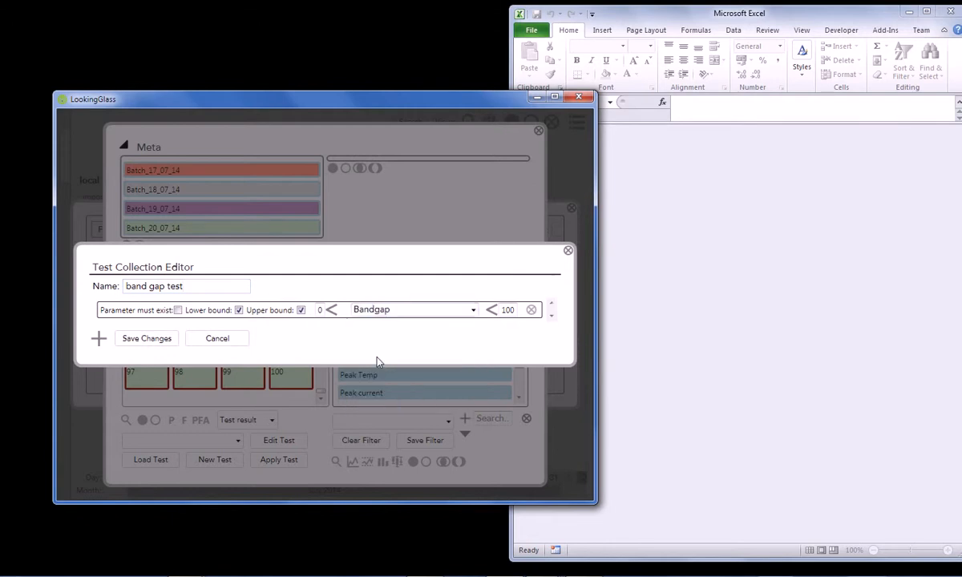
Step: Disable the test's upper bound, set the lower bound to 1.1, require the parameter to exist, and save the test collection
left_click(301, 310)
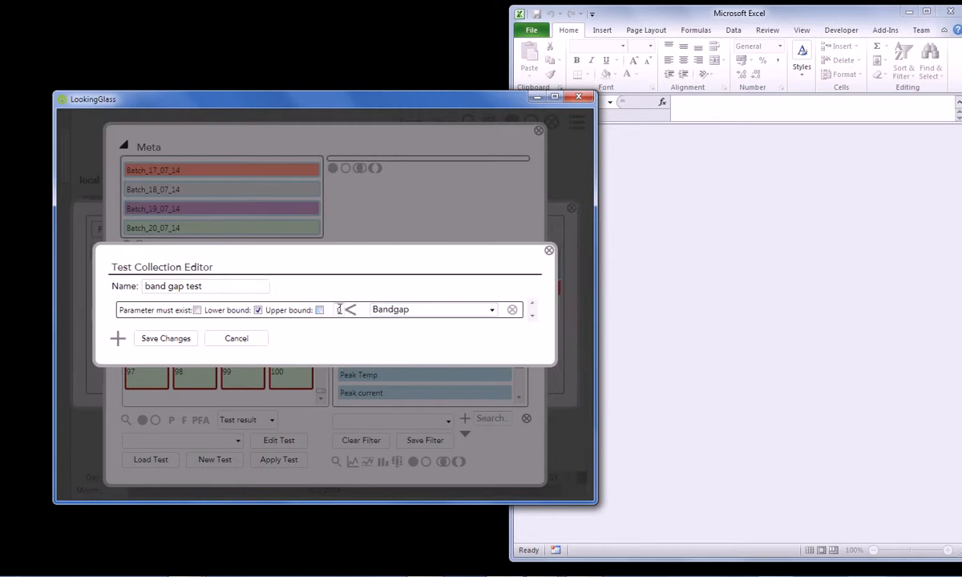
type("1.1")
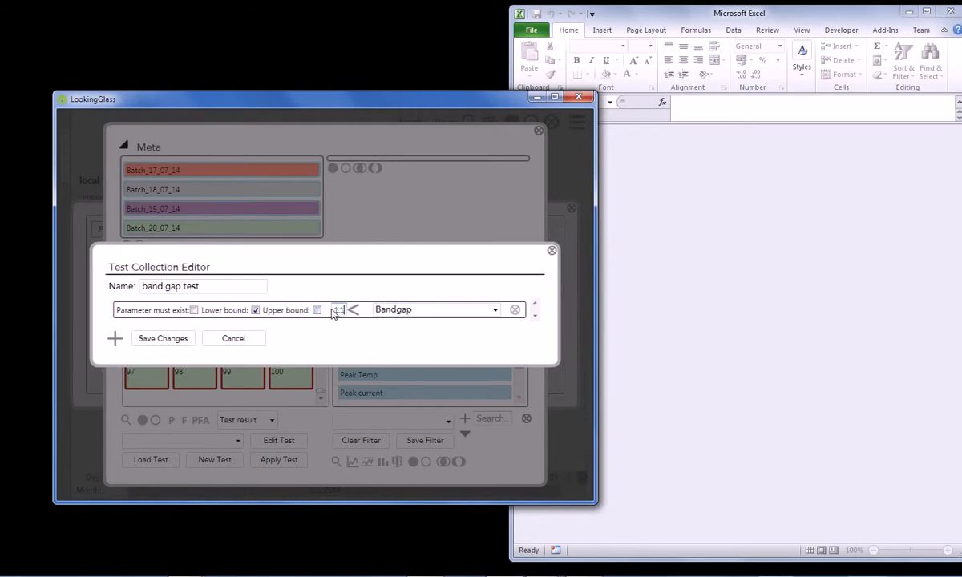
left_click(194, 311)
left_click(164, 340)
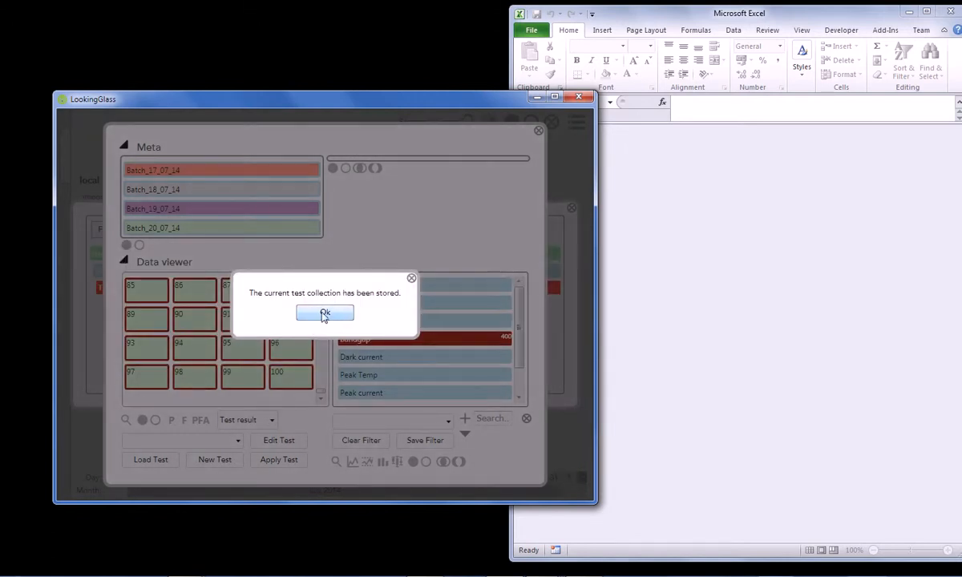
left_click(325, 313)
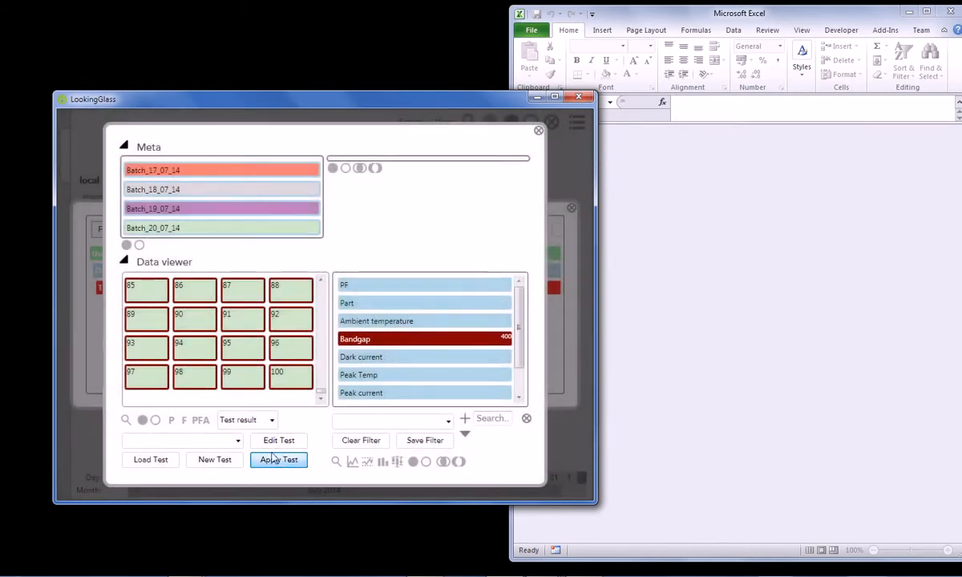
Step: Refresh the item colouring by switching to Batch colour and back to Test result, and look through the items' test results
left_click(265, 420)
left_click(257, 444)
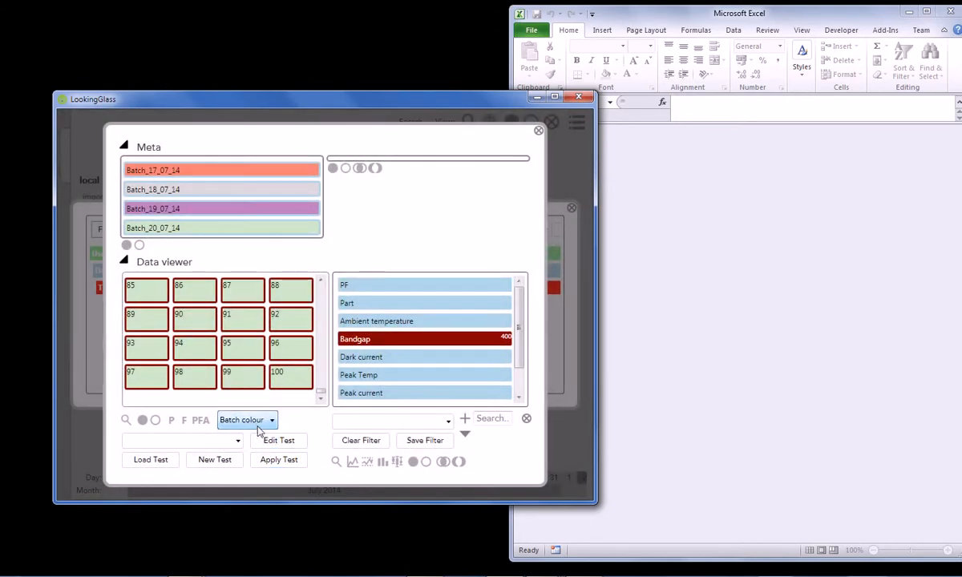
left_click(247, 420)
left_click(238, 434)
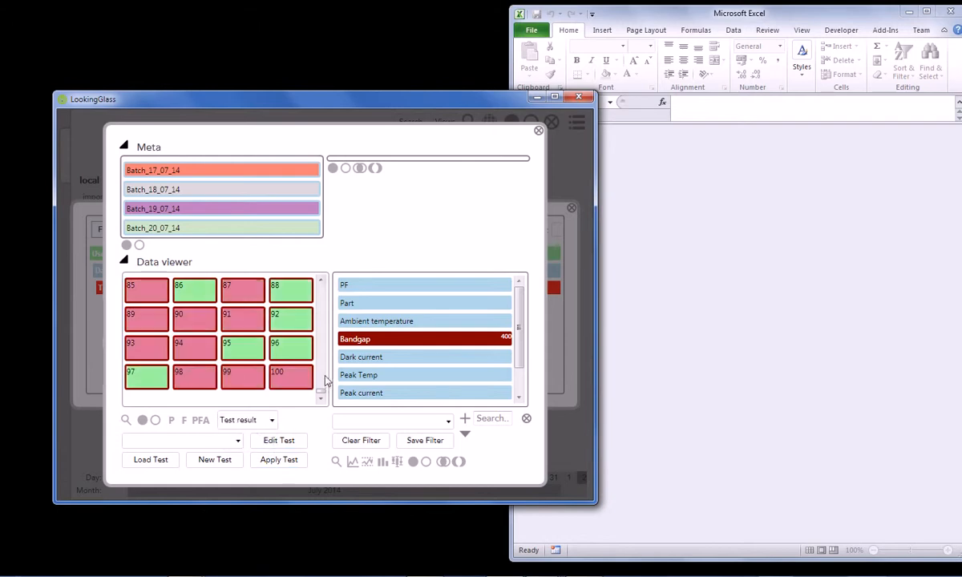
left_click_drag(321, 392, 324, 285)
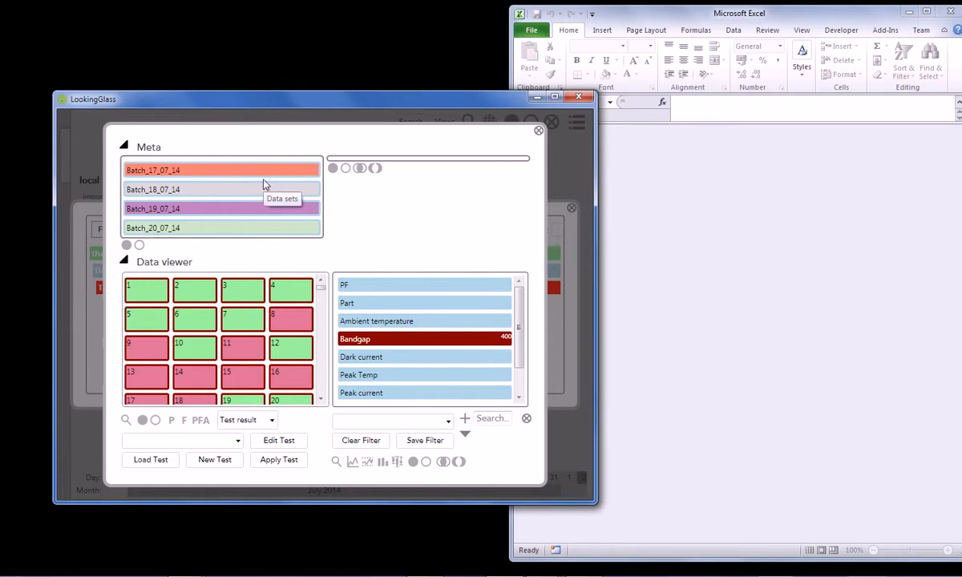
Step: Select only the items that pass the test and chart their Bandgap values by dataset
left_click_drag(247, 168, 361, 343)
left_click(171, 420)
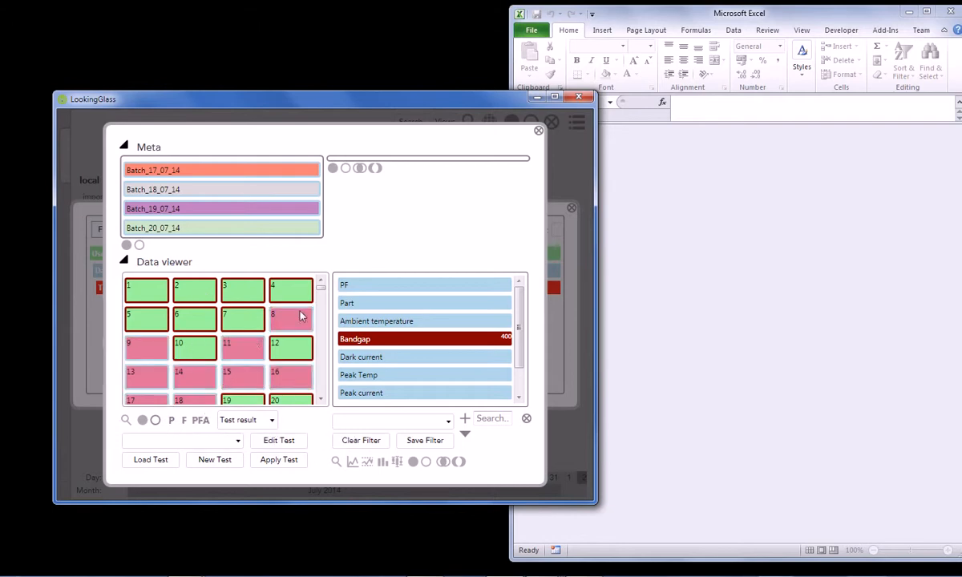
left_click_drag(320, 294, 321, 337)
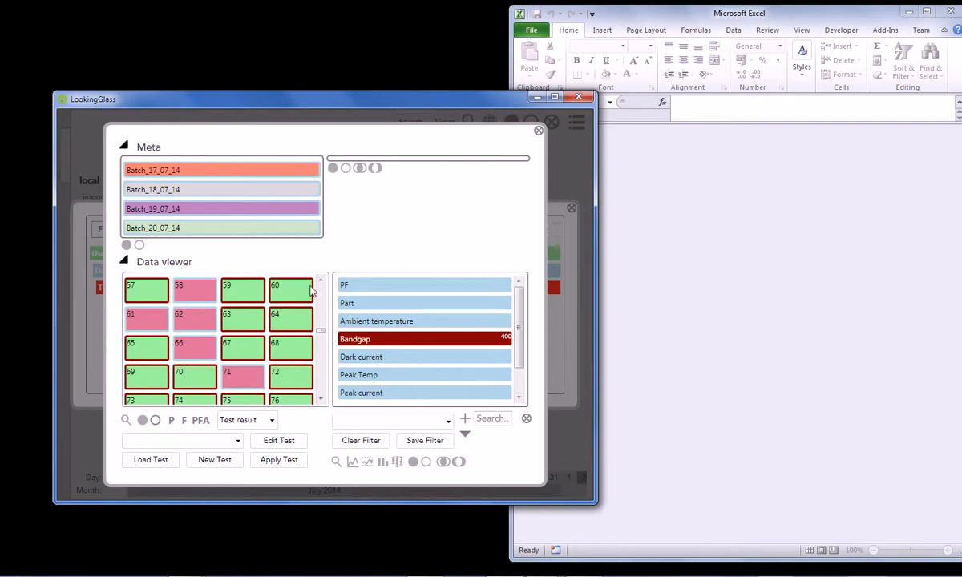
right_click(396, 345)
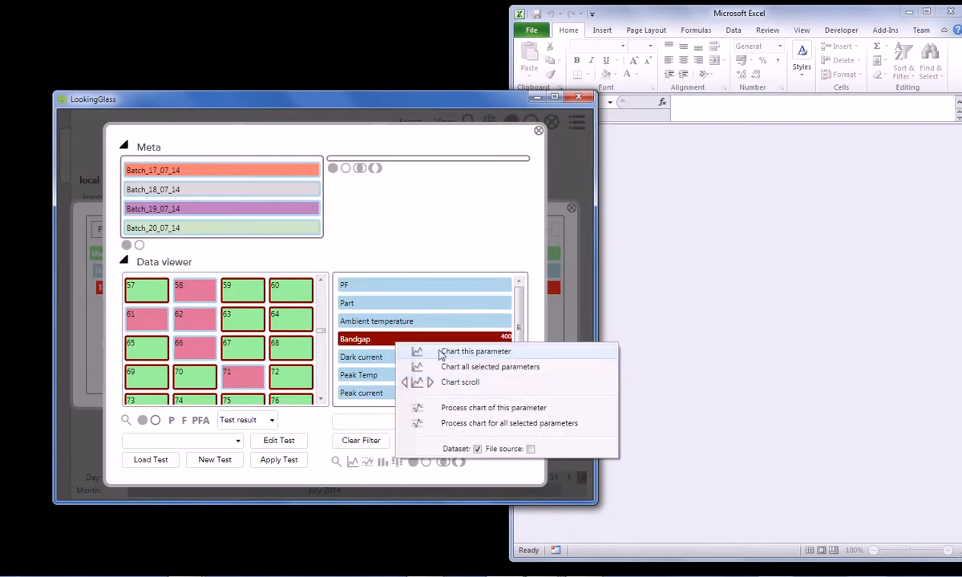
left_click(441, 353)
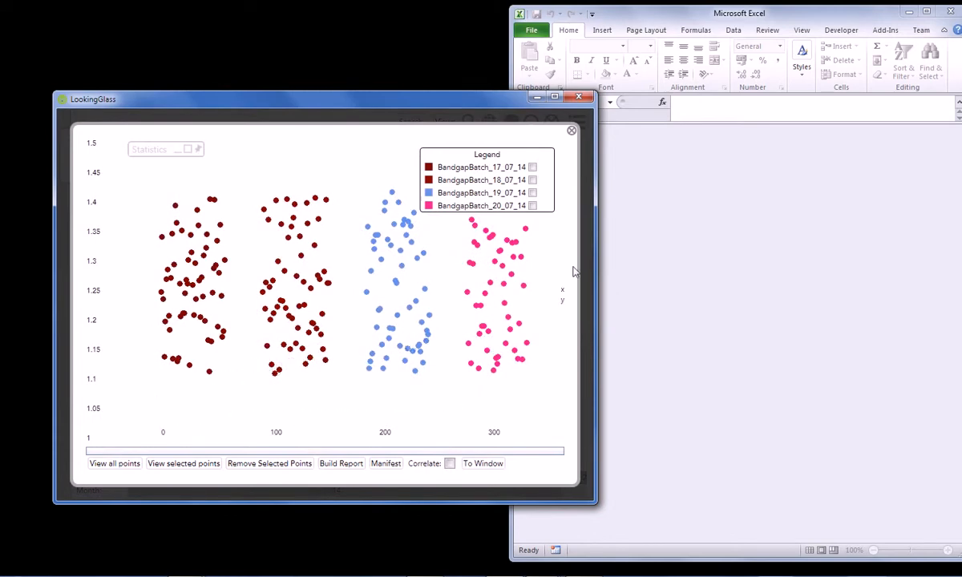
left_click(571, 132)
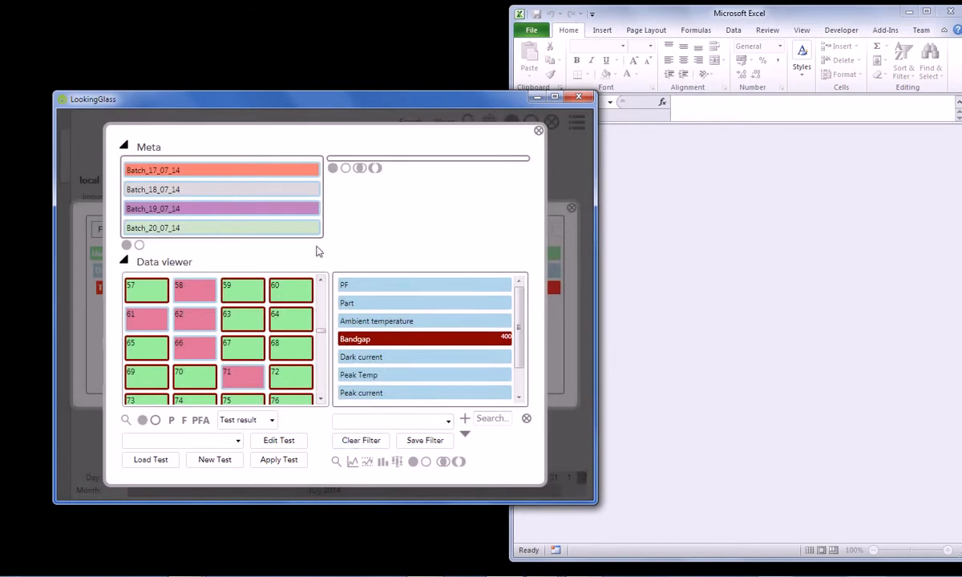
Step: Export the selected items with all parameters and source fields to 2014-07-18-_10_45_35_Export.xlsx in the datasets folder
left_click(336, 462)
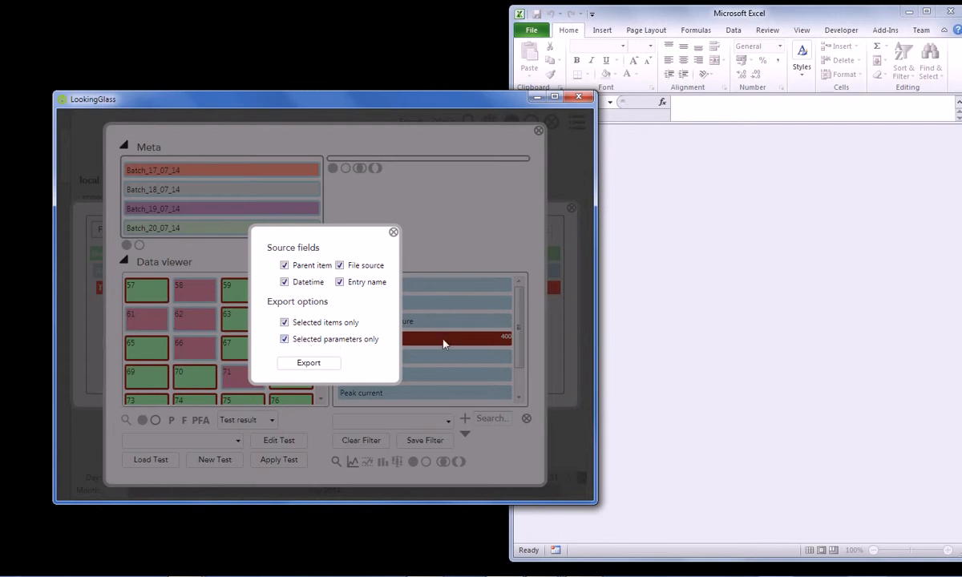
left_click(285, 340)
left_click(297, 363)
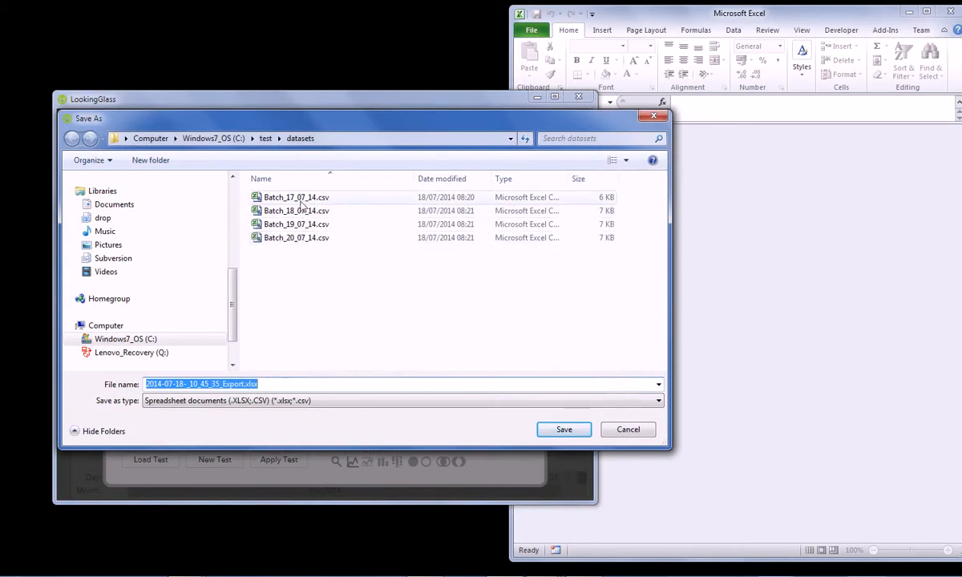
left_click(564, 430)
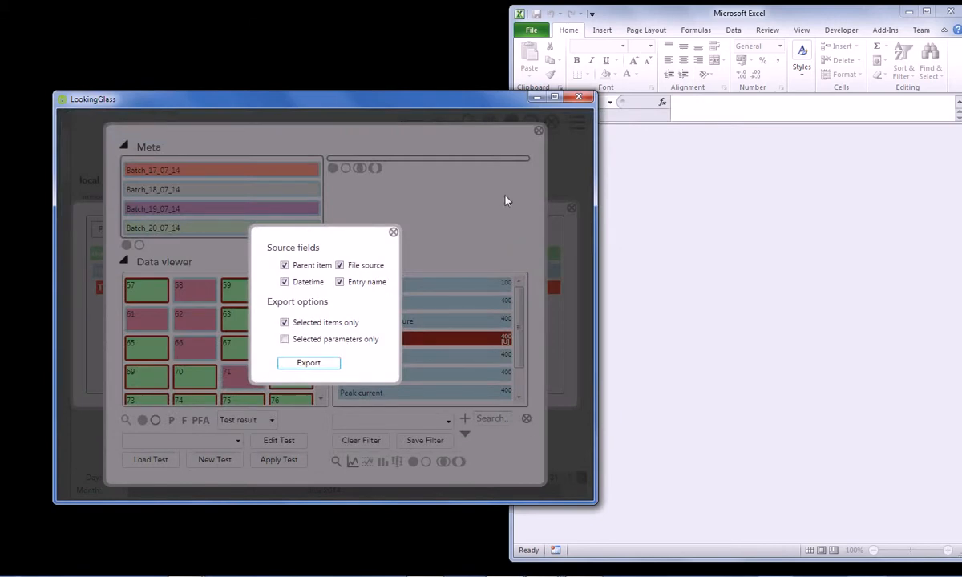
left_click(392, 232)
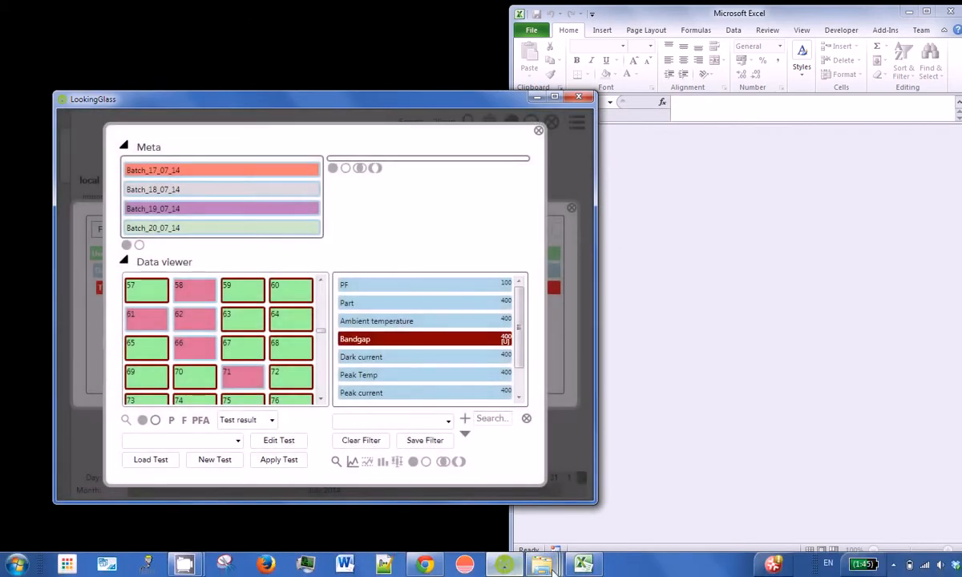
Step: Open 2014-07-18-_10_45_35_Export.xlsx from the datasets folder in Excel and widen the window to show all its columns
mouse_move(544, 551)
left_click(365, 482)
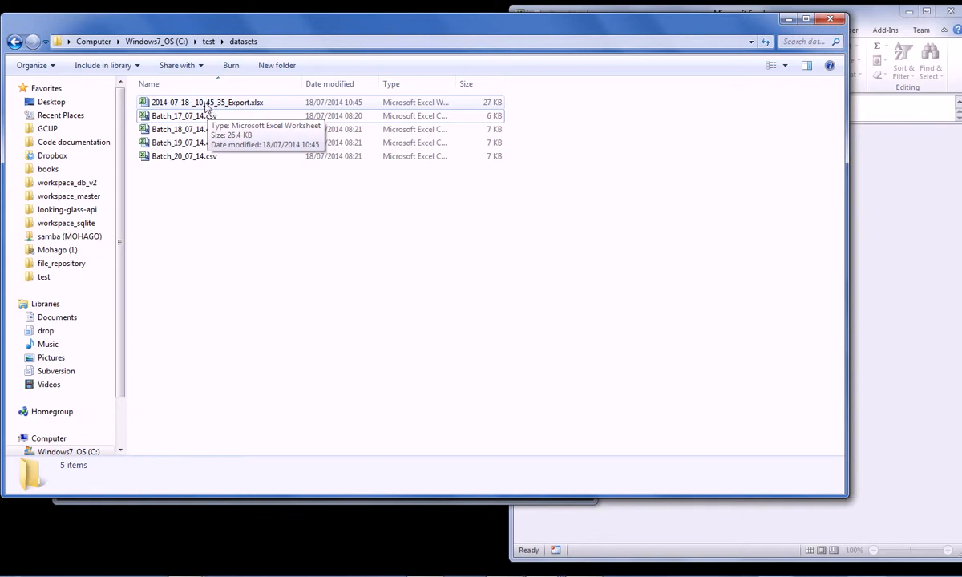
double_click(206, 104)
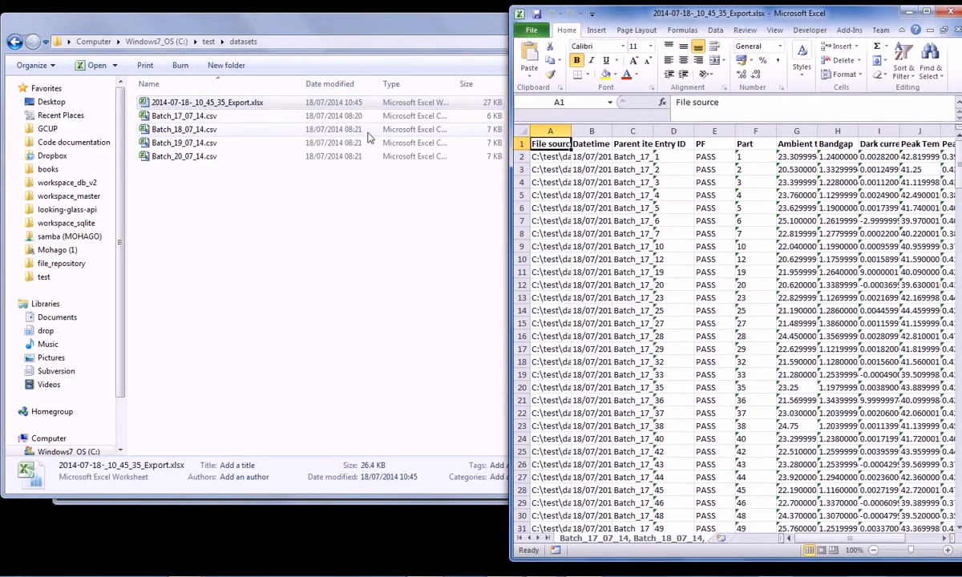
left_click_drag(510, 270, 206, 265)
mouse_move(959, 161)
left_mouse_down()
mouse_move(954, 485)
mouse_move(949, 160)
left_mouse_up()
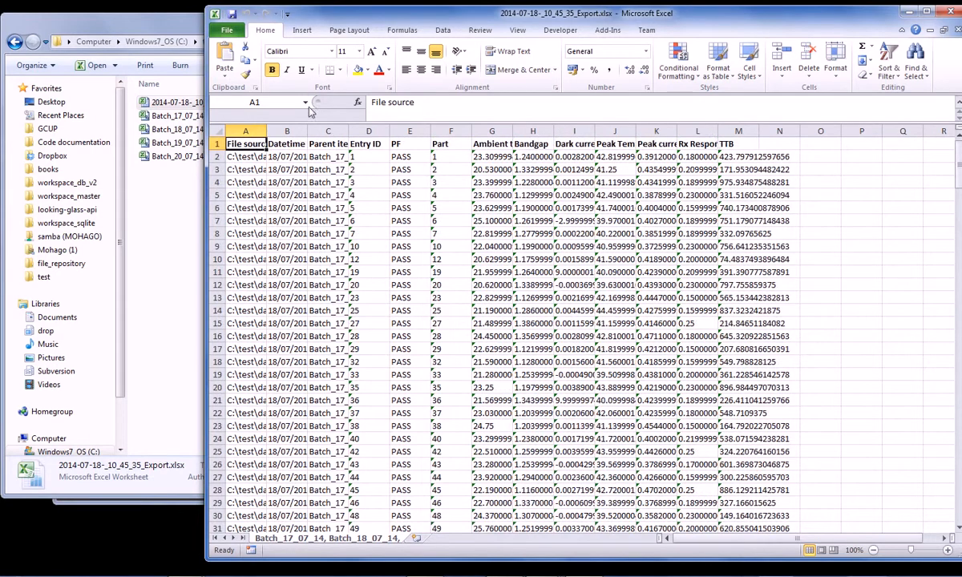